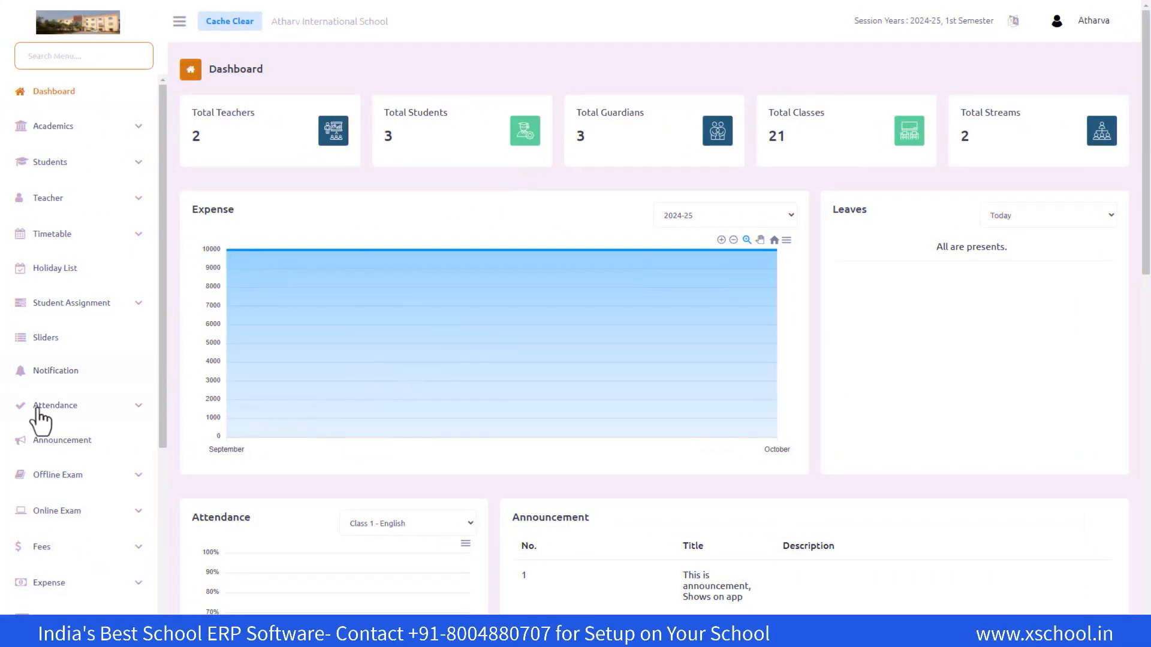
- Expand the Staff Management menu in the left sidebar
scroll(71, 443, "down", 1)
scroll(111, 442, "down", 3)
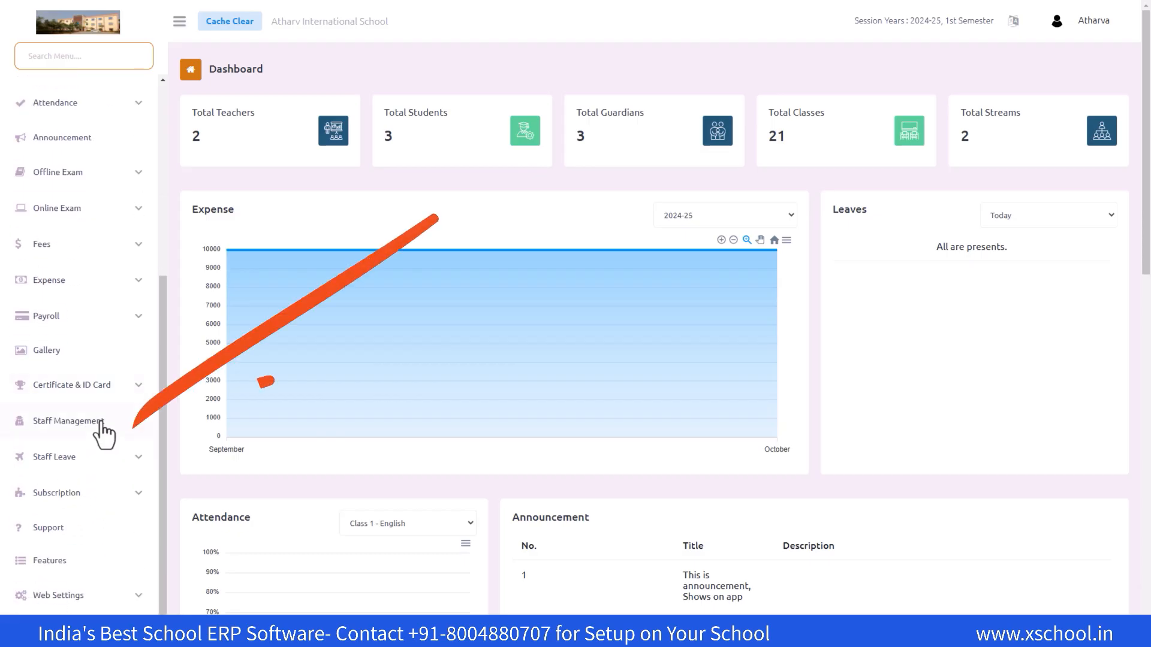
left_click(68, 423)
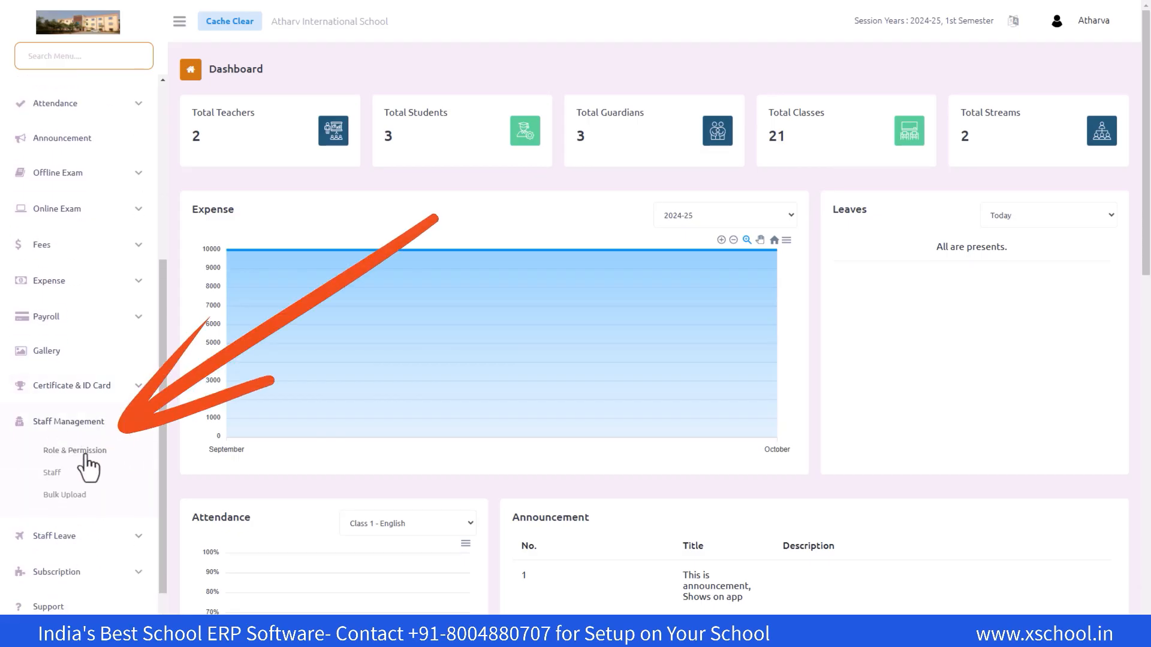
- Start a new role named 'manager' from the Role & Permission list
left_click(84, 454)
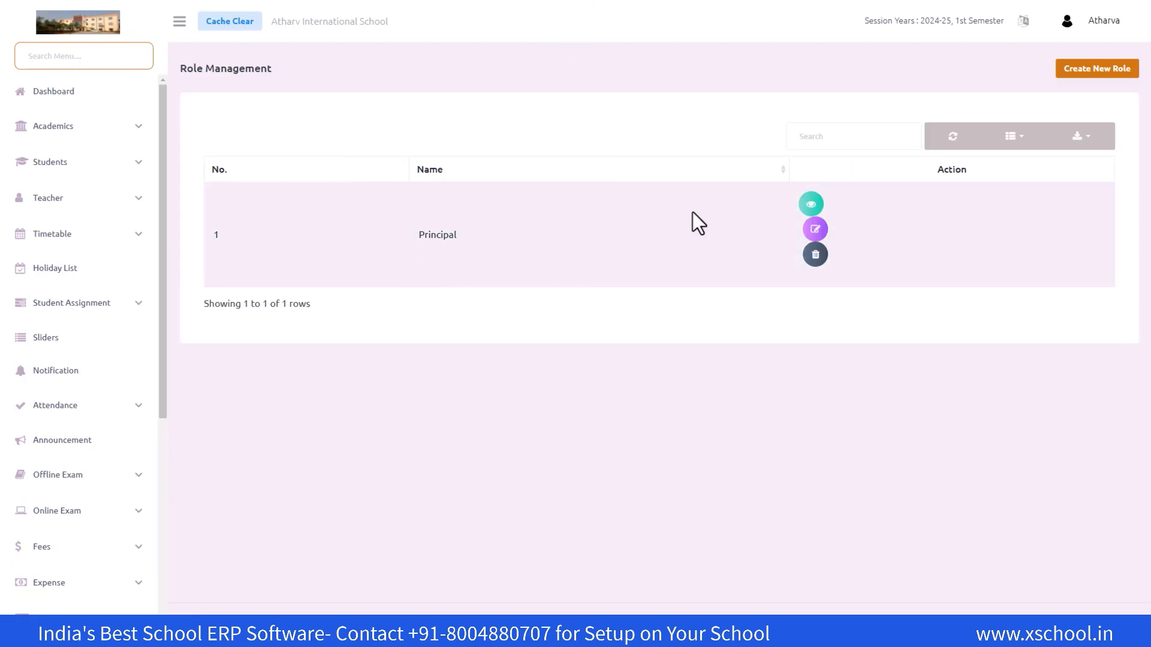
left_click(1101, 71)
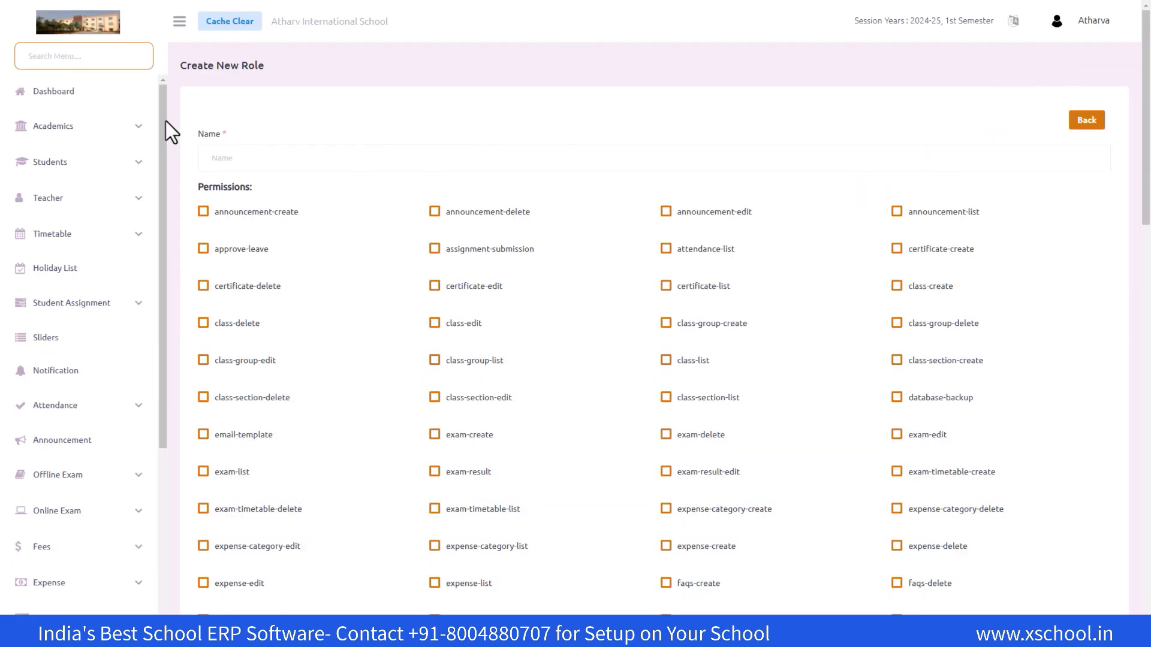
left_click(318, 154)
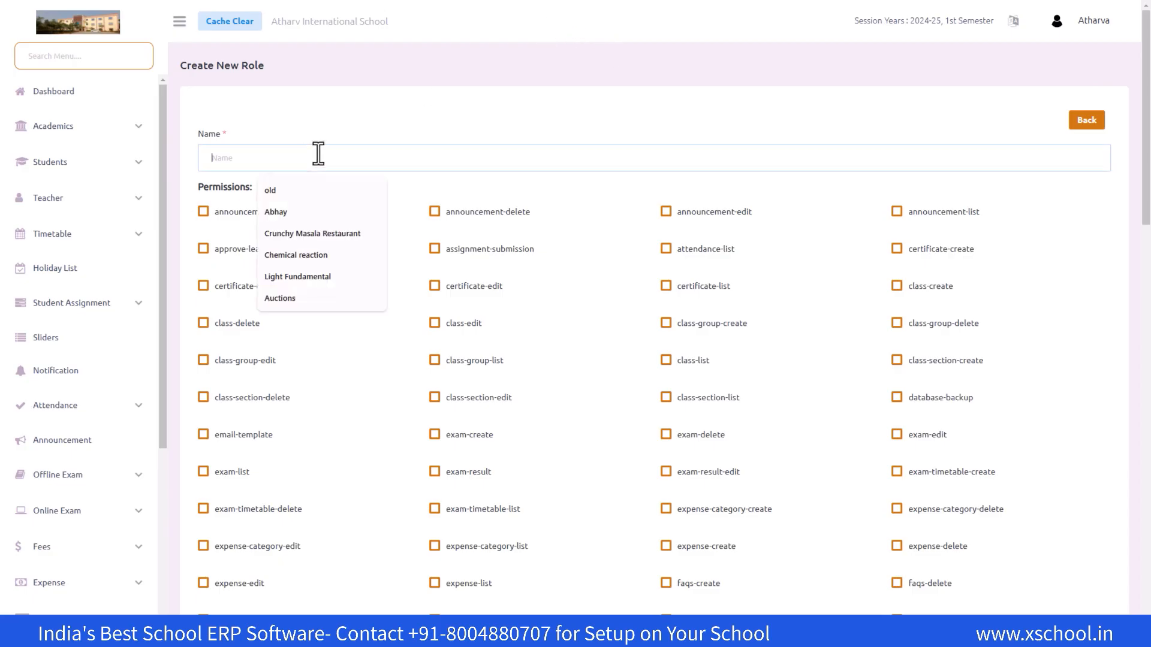
type("mana")
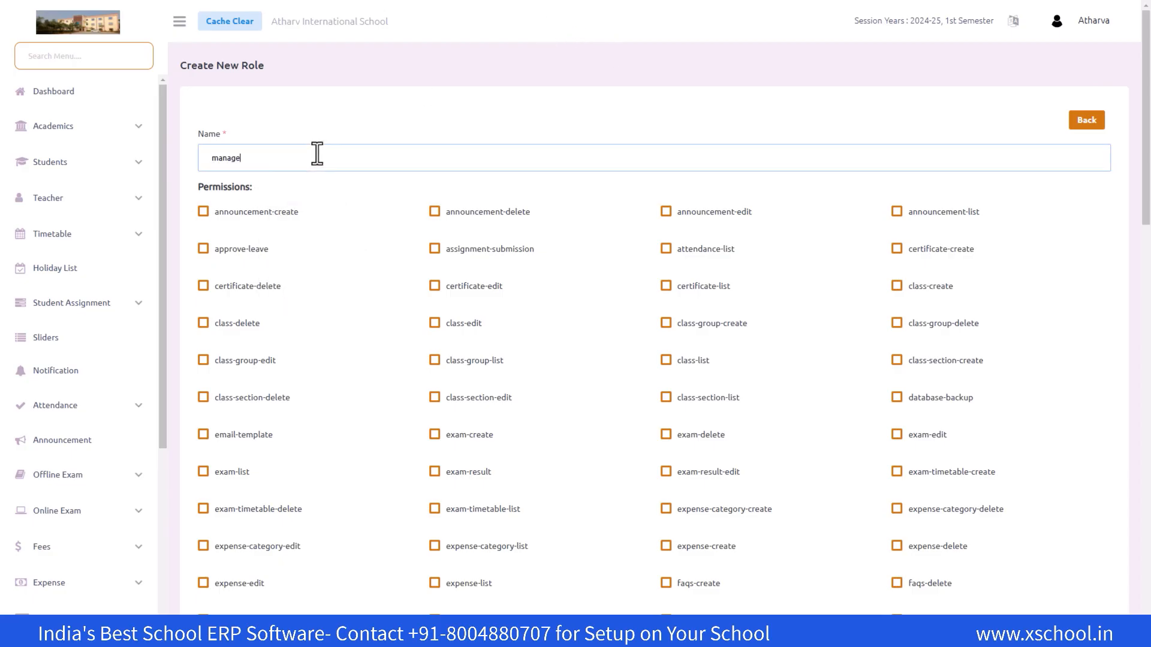
type("ger")
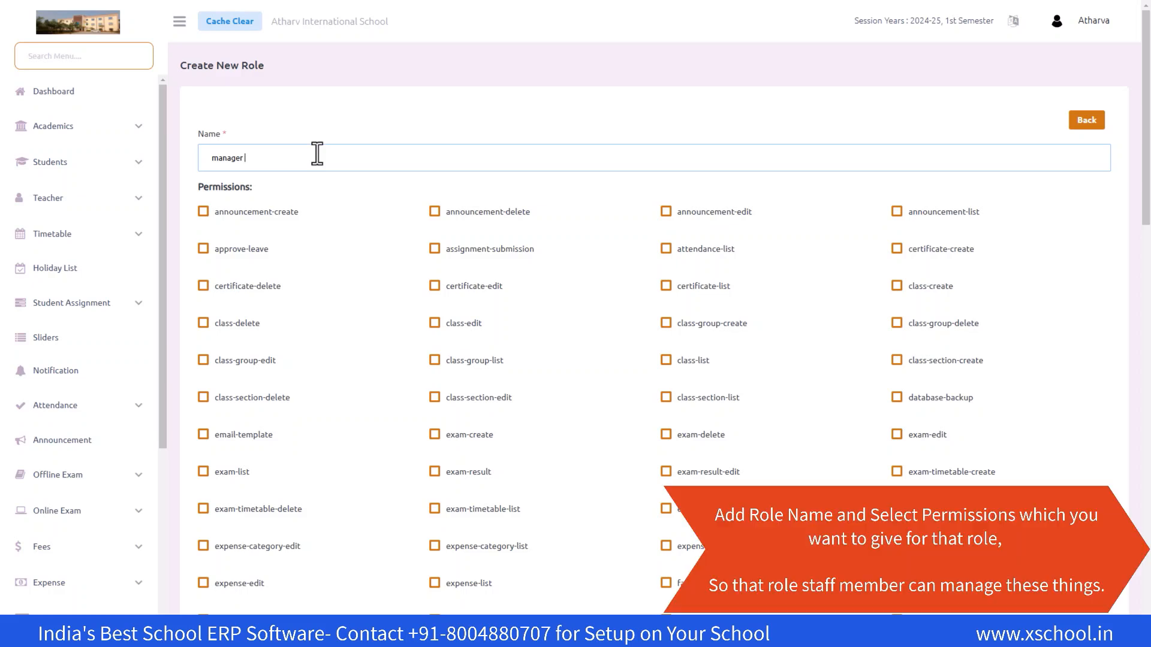
- Grant announcement, attendance, certificate, class, database-backup, email-template, exam, expense, FAQ and fees permissions
left_click(230, 213)
left_click(473, 250)
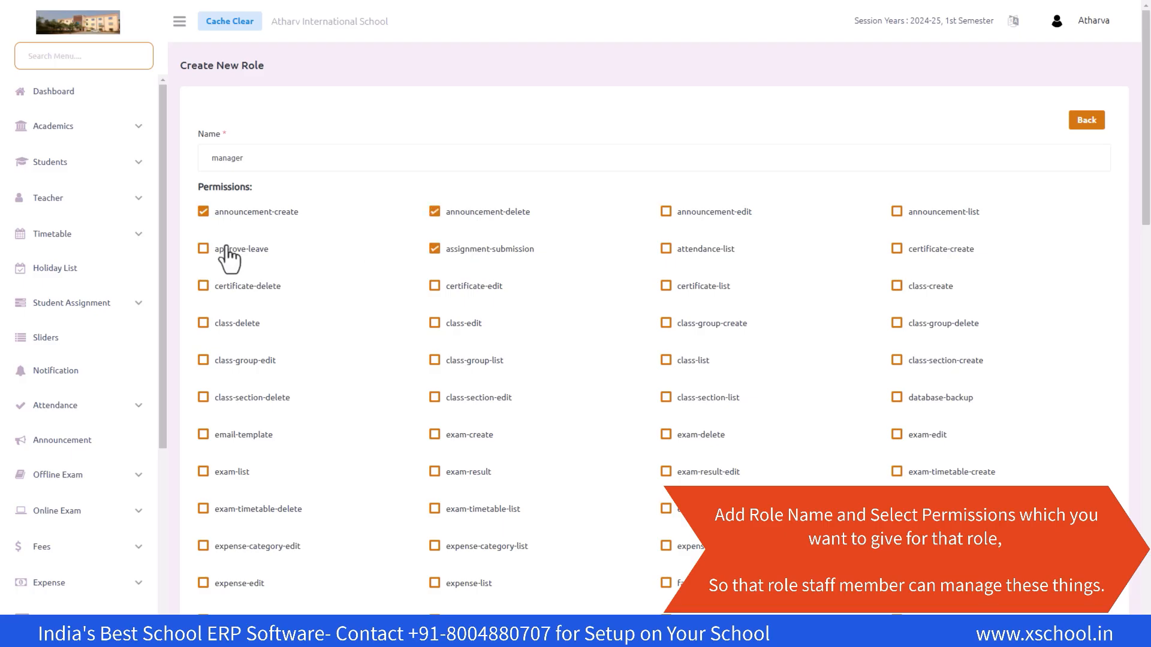
left_click(233, 293)
left_click(237, 327)
left_click(480, 329)
left_click(474, 288)
left_click(706, 288)
left_click(711, 251)
left_click(720, 213)
left_click(711, 322)
left_click(932, 326)
left_click(939, 291)
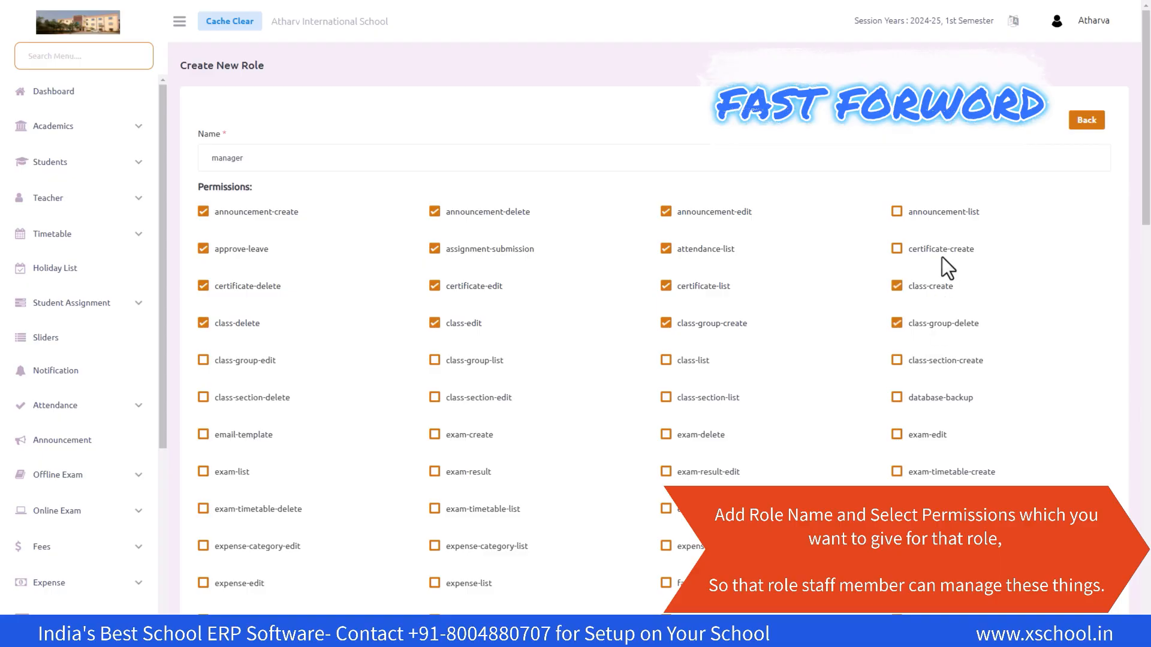
left_click(927, 358)
left_click(243, 393)
left_click(244, 436)
left_click(705, 403)
left_click(911, 399)
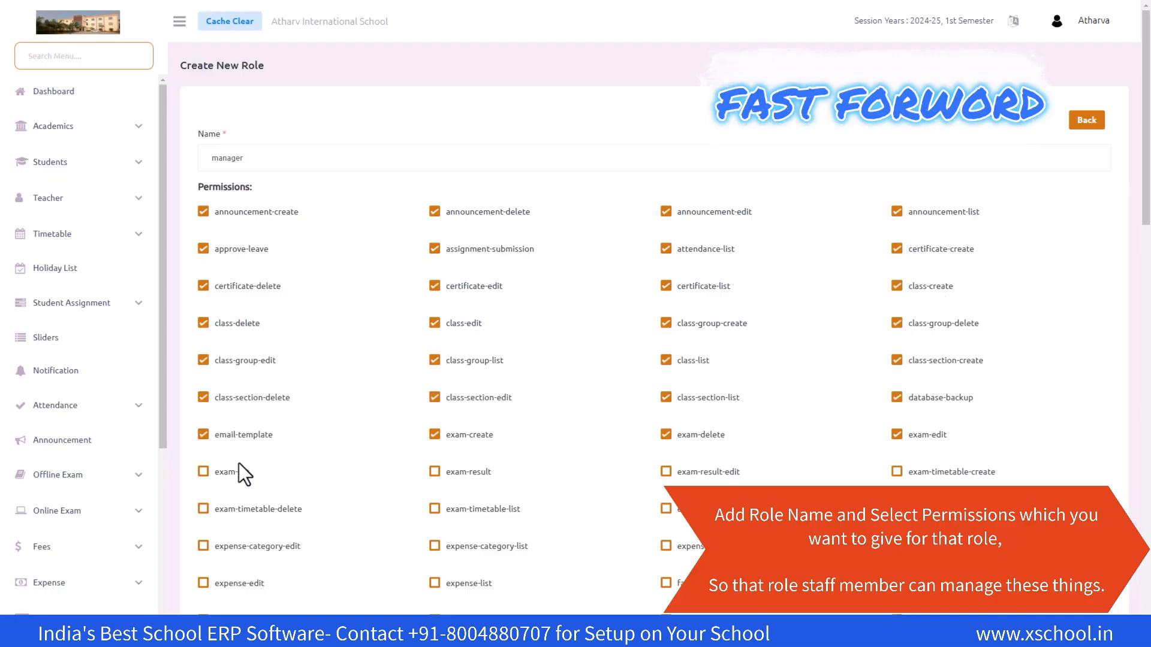
left_click(240, 467)
left_click(485, 470)
scroll(918, 367, "down", 3)
left_click(254, 350)
left_click(529, 426)
left_click(710, 427)
left_click(718, 463)
left_click(238, 572)
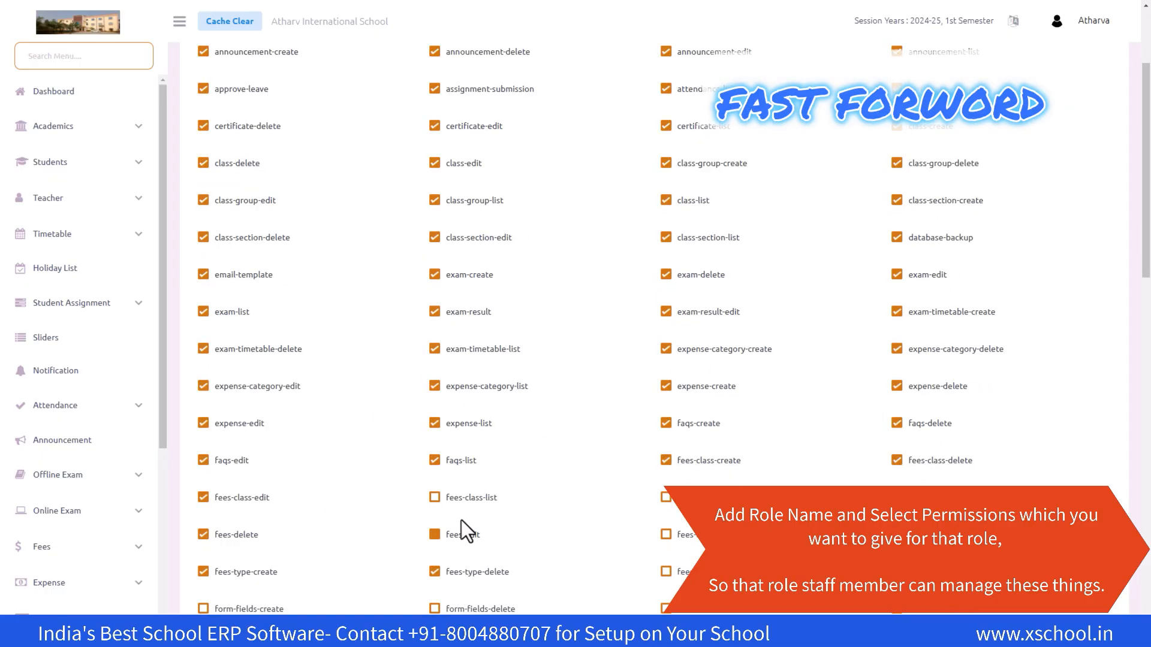
left_click(465, 499)
left_click(690, 536)
- Grant form-field, gallery, grade, guardian, holiday, ID-card, medium, notification, online-exam, promote-student, settings, section, semester and session-year permissions
scroll(731, 422, "down", 2)
scroll(731, 422, "down", 3)
left_click(235, 330)
left_click(248, 401)
left_click(474, 286)
left_click(916, 290)
left_click(920, 435)
left_click(244, 438)
left_click(480, 478)
left_click(706, 475)
left_click(525, 513)
left_click(237, 514)
left_click(201, 551)
scroll(480, 472, "down", 1)
left_click(938, 470)
left_click(290, 508)
left_click(503, 508)
scroll(520, 550, "down", 2)
left_click(455, 462)
left_click(695, 462)
left_click(908, 463)
left_click(442, 498)
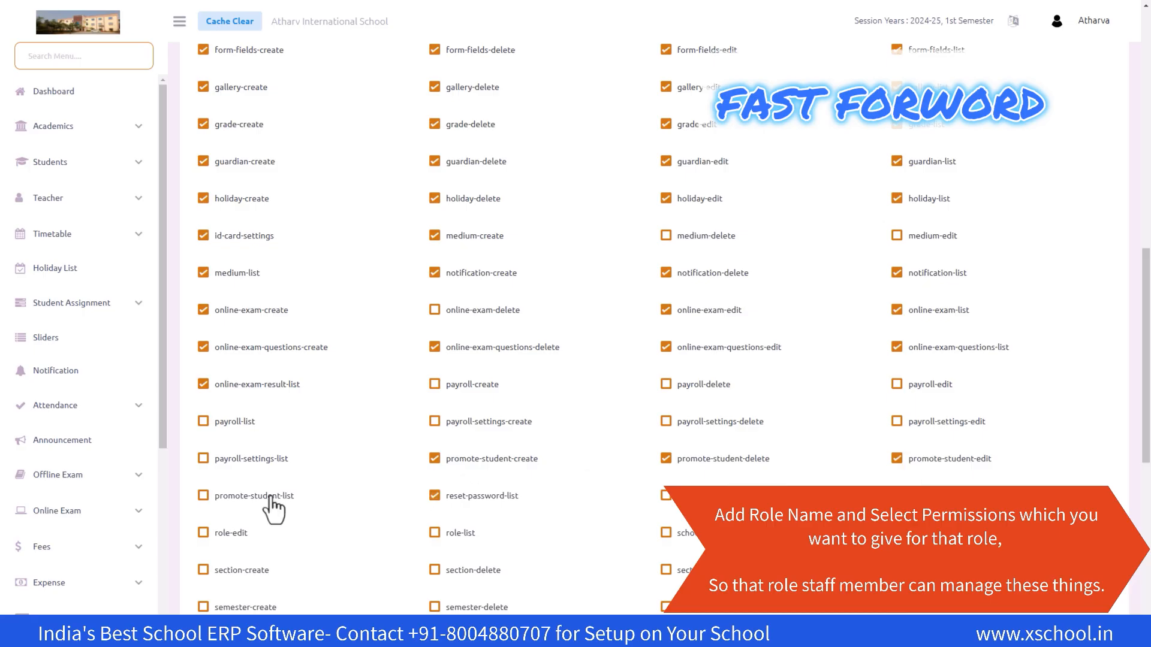
left_click(258, 496)
scroll(458, 465, "down", 1)
left_click(709, 449)
left_click(926, 453)
left_click(236, 491)
left_click(247, 528)
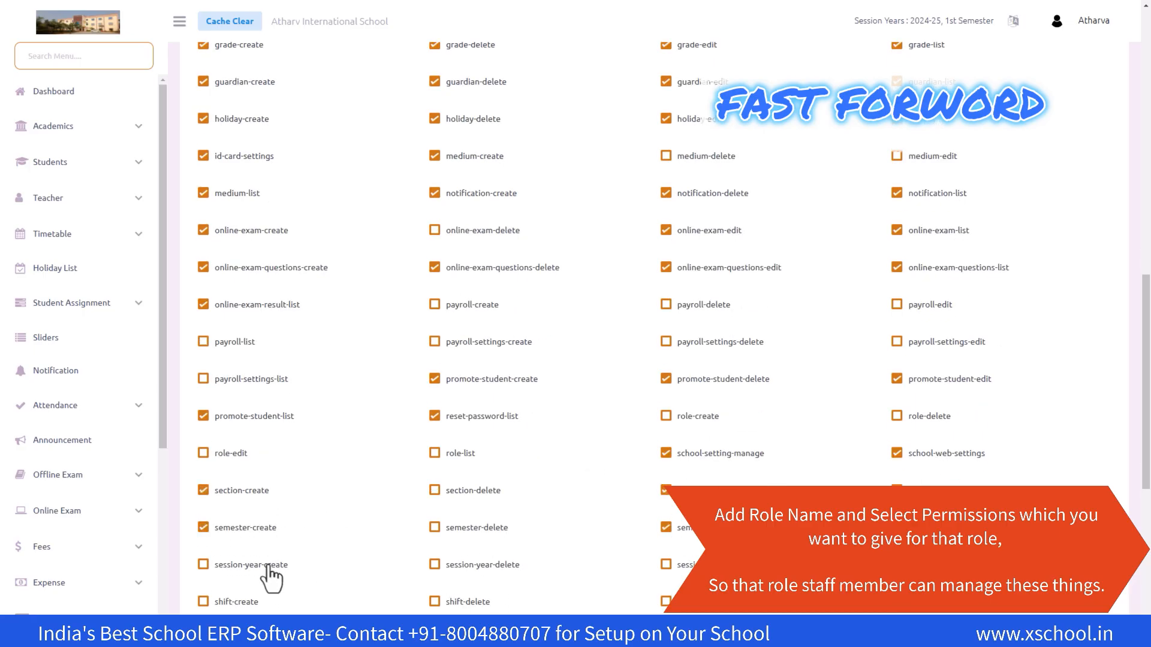
left_click(264, 566)
left_click(473, 565)
left_click(684, 565)
- Grant shift, slider, stream, student, subject, teacher, timetable and transfer-student permissions, then go to Staff
scroll(683, 563, "down", 5)
left_click(223, 207)
left_click(923, 202)
left_click(238, 239)
left_click(926, 240)
left_click(241, 314)
left_click(928, 314)
left_click(263, 351)
left_click(931, 351)
left_click(236, 388)
left_click(703, 388)
left_click(237, 425)
left_click(435, 426)
left_click(258, 460)
left_click(454, 466)
left_click(455, 499)
left_click(232, 500)
left_click(255, 536)
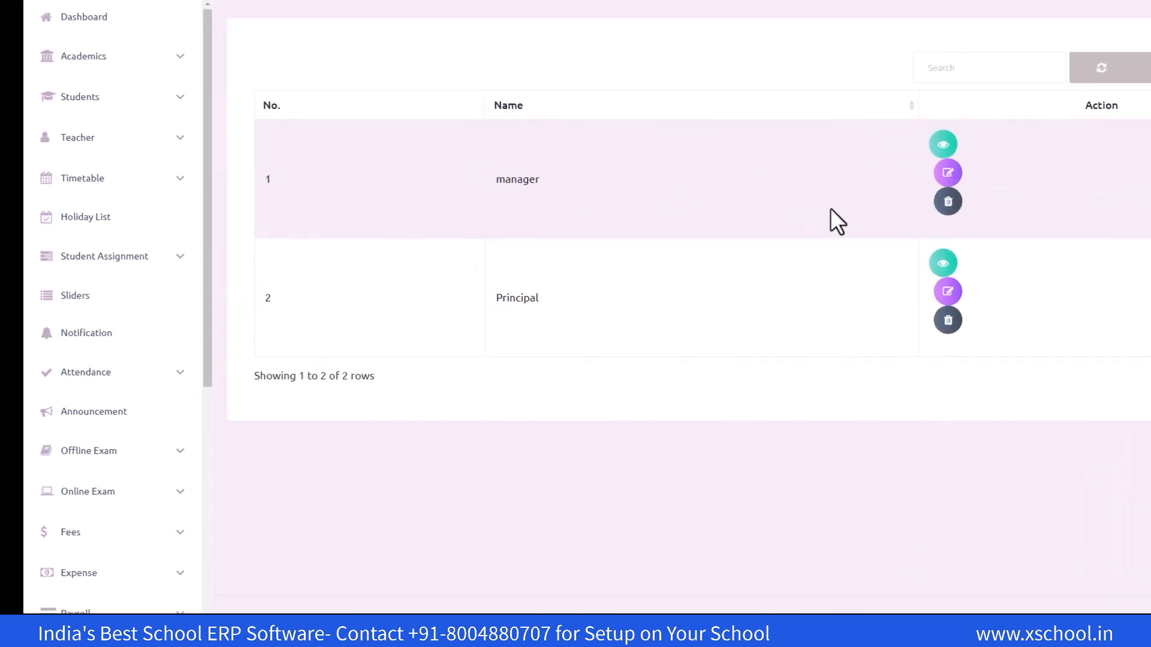
scroll(60, 294, "down", 7)
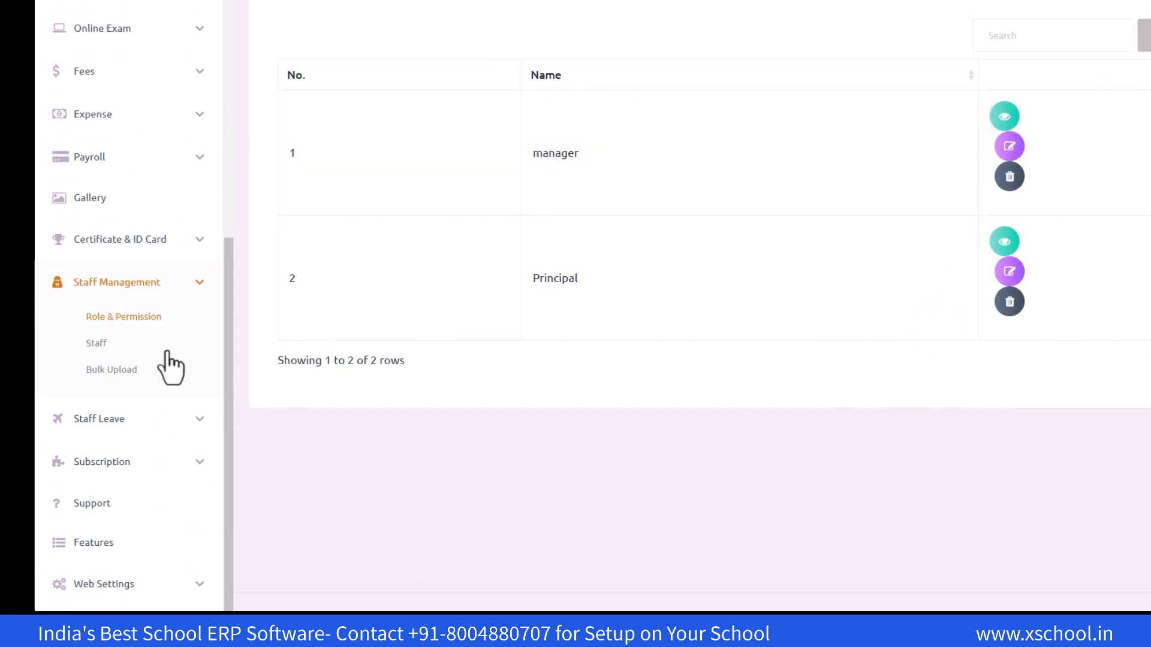
left_click(96, 345)
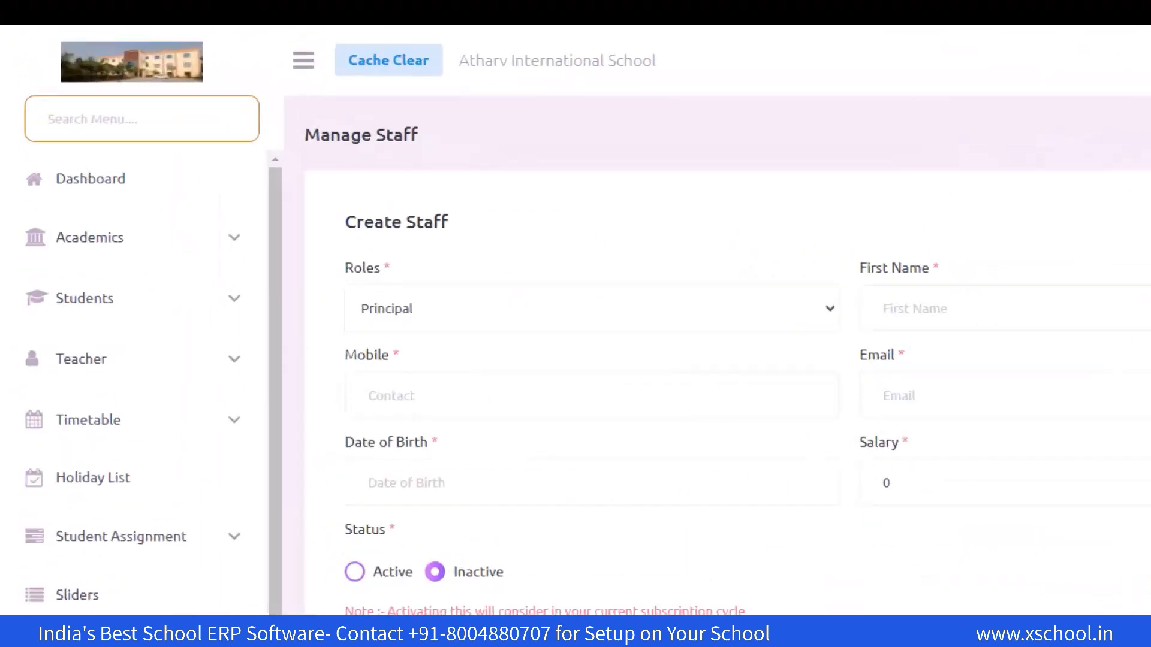
- Assign the manager role and enter the staff member's first and last name
left_click(462, 359)
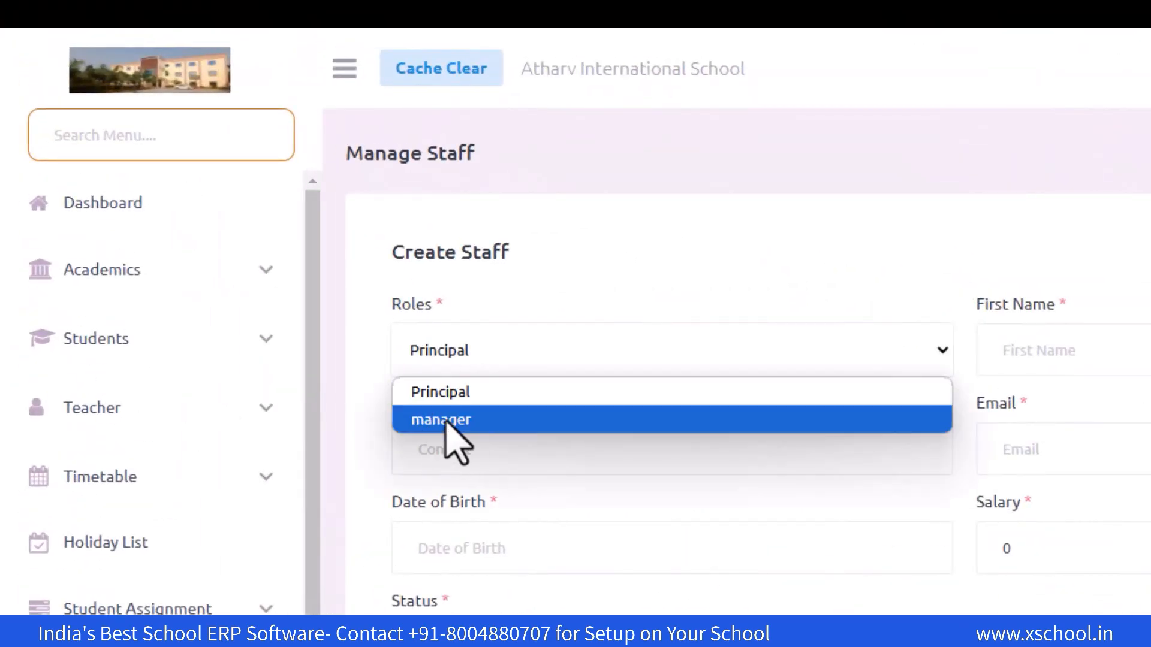
left_click(438, 420)
left_click(1092, 350)
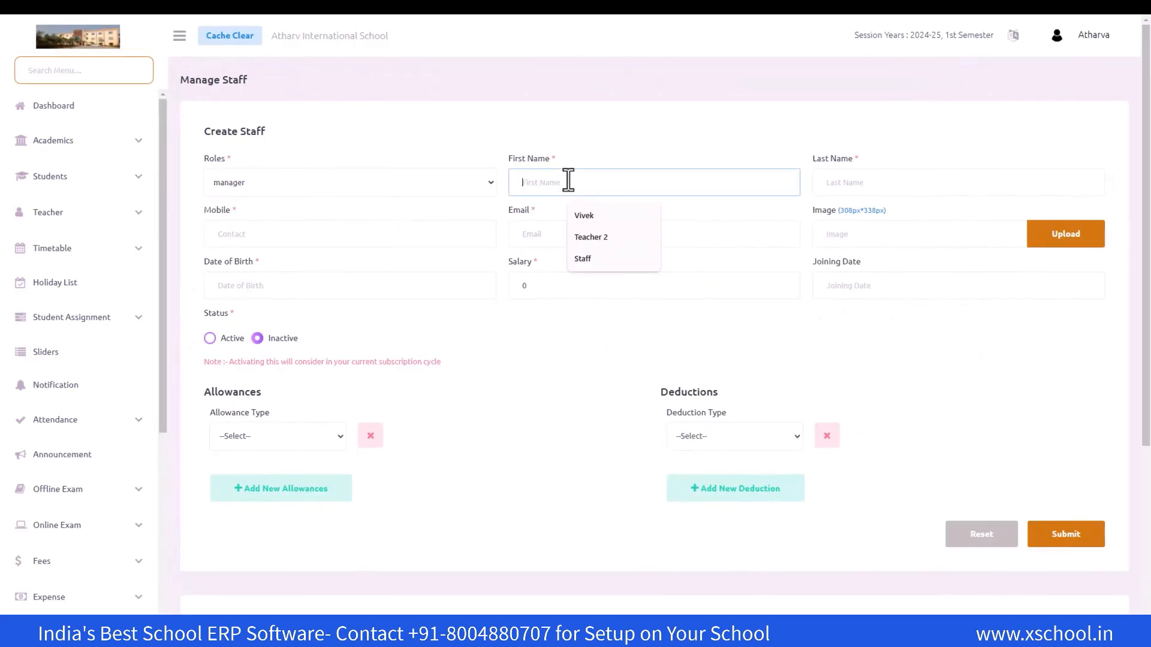
type("Manager Name")
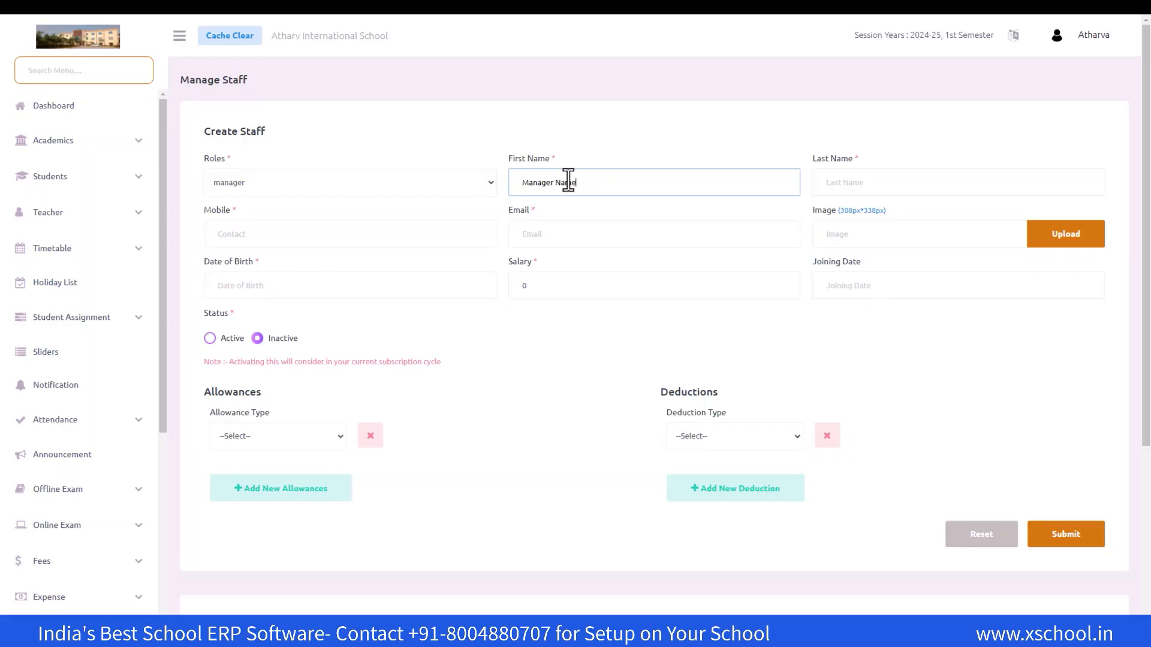
key("Tab")
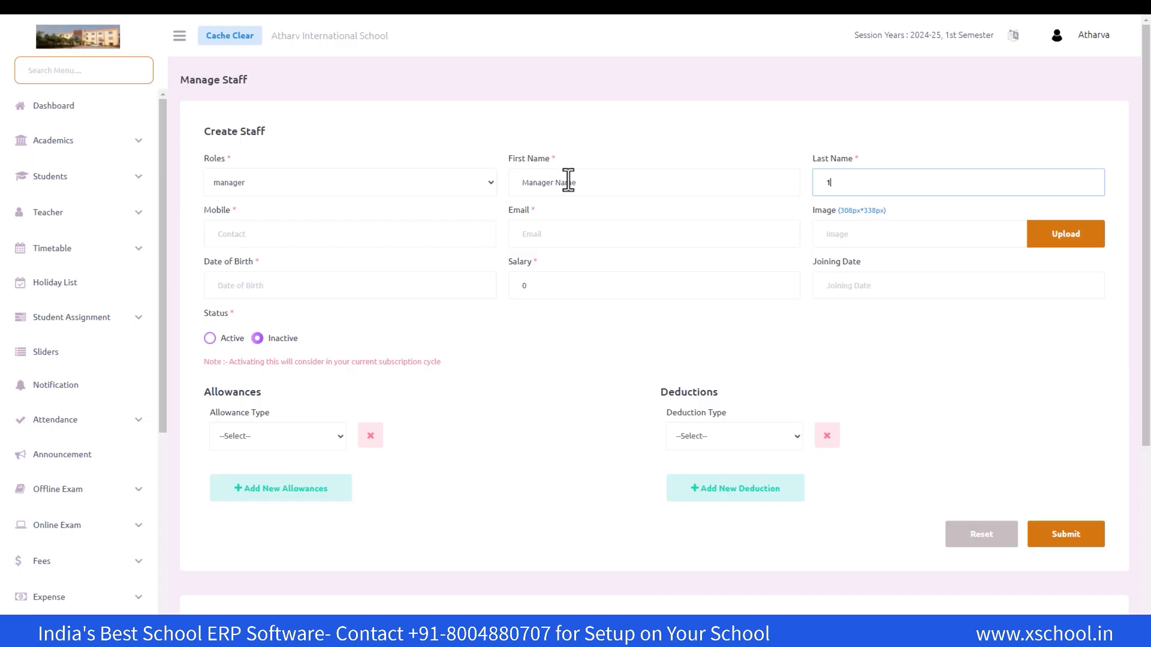
left_click_drag(522, 182, 632, 180)
left_click(634, 180)
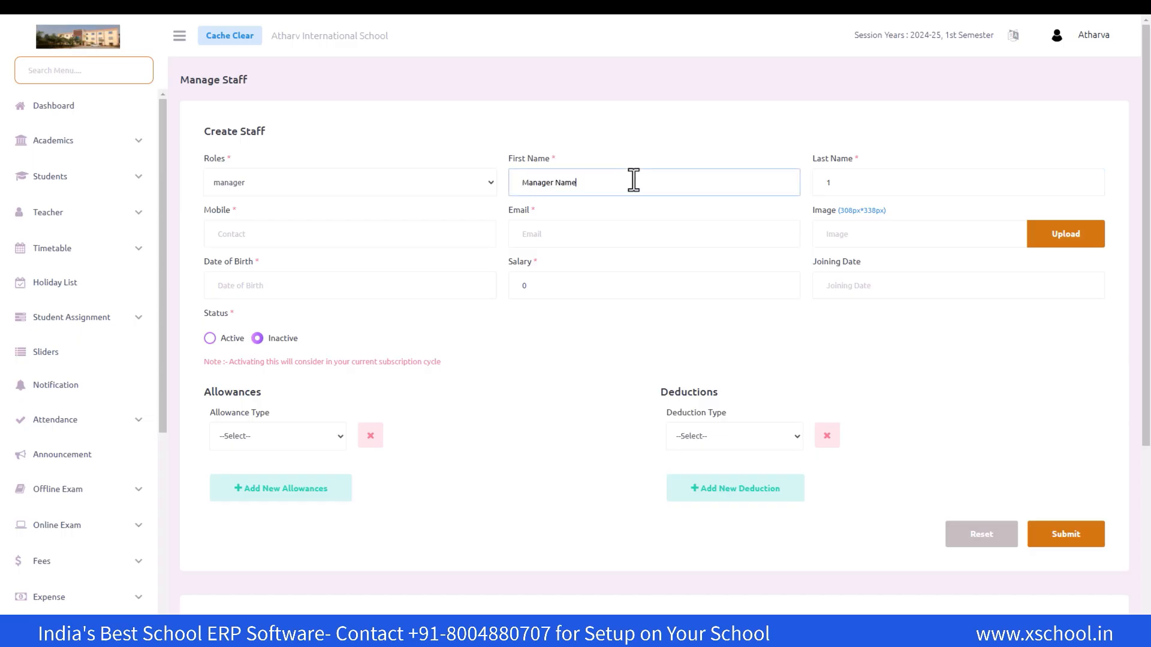
- Enter the staff member's mobile number and e-mail address
left_click(265, 239)
type("9999999999")
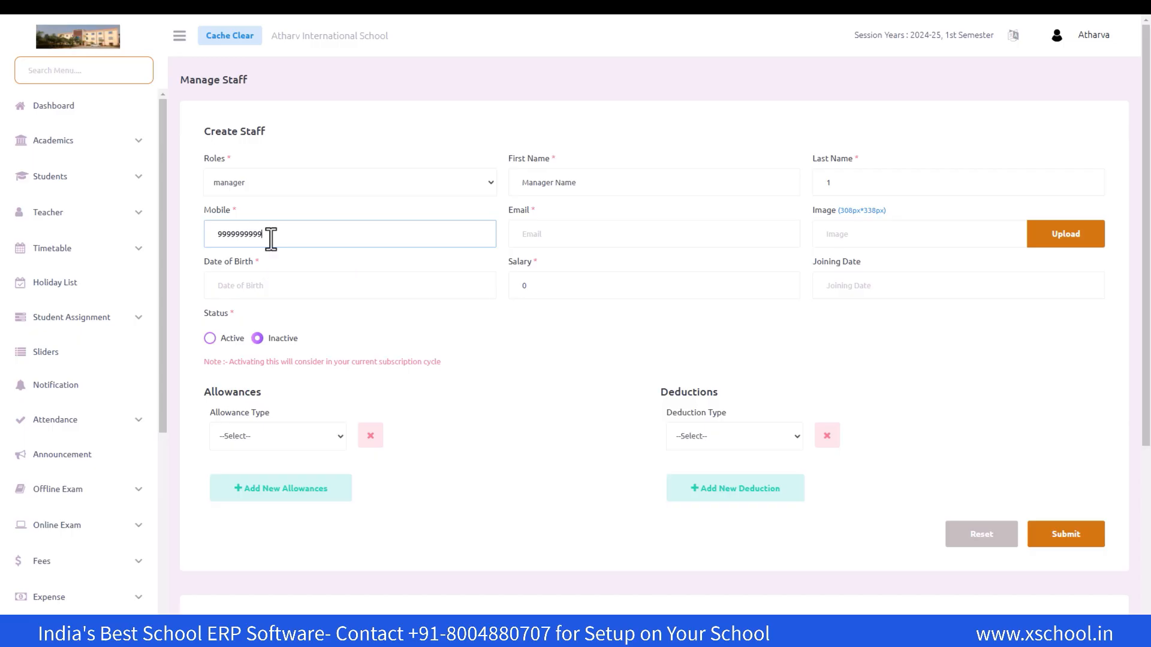
key("Tab")
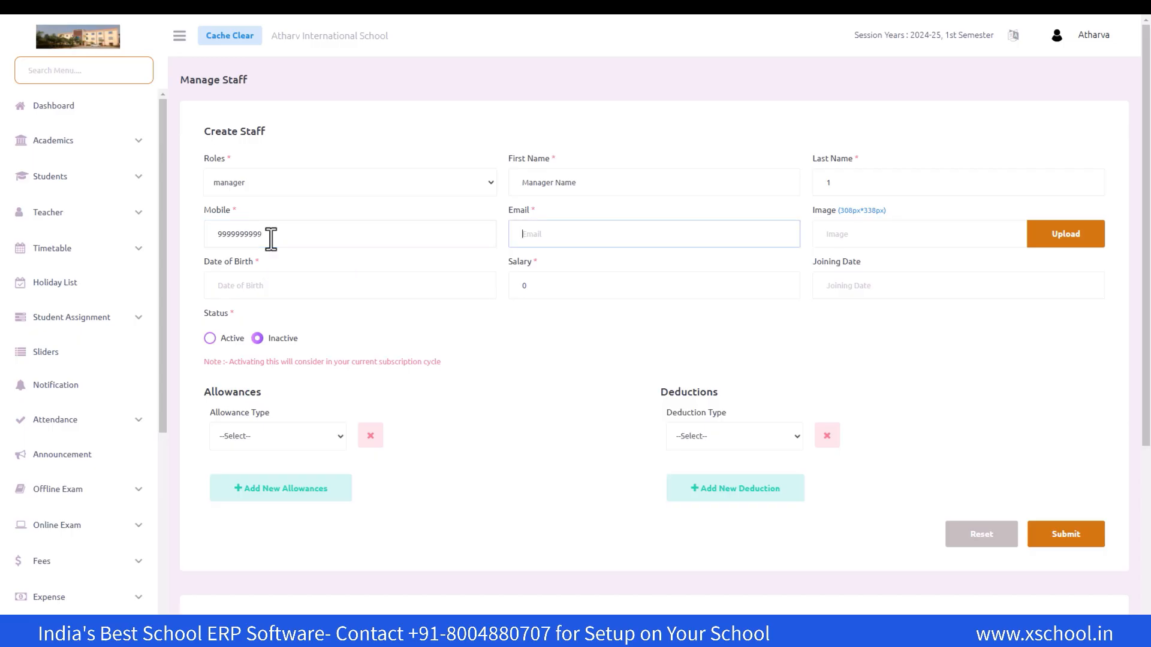
type("manager_email@gmail.com")
left_click(557, 234)
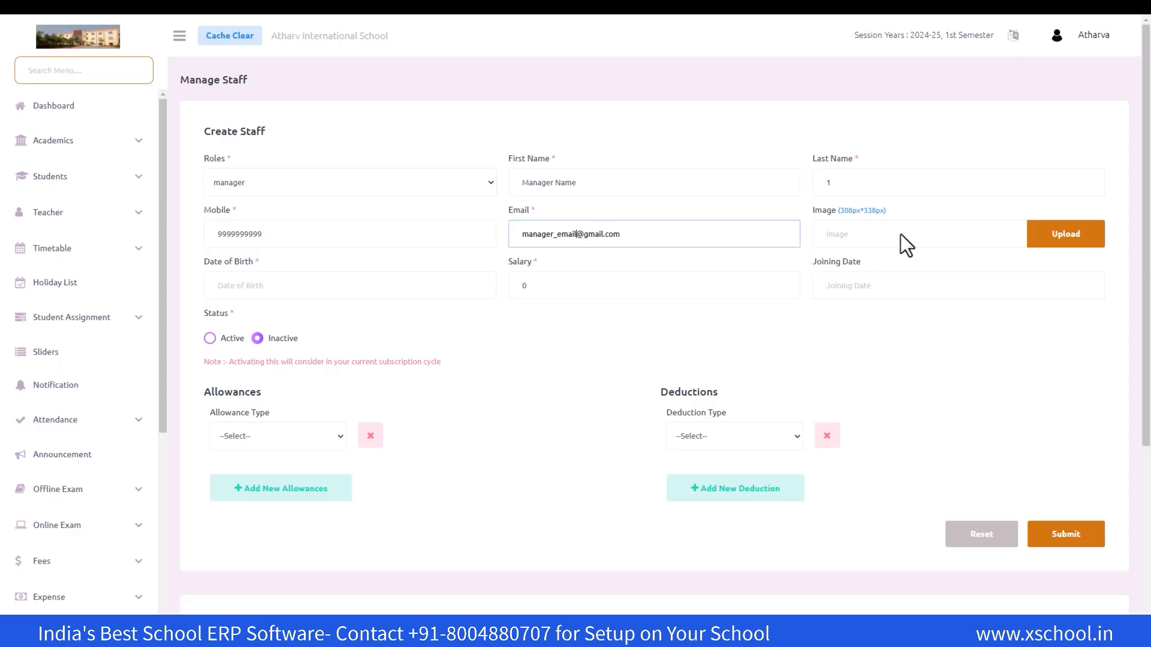
- Pick 25 October 2000 in the Date of Birth calendar
left_click(349, 291)
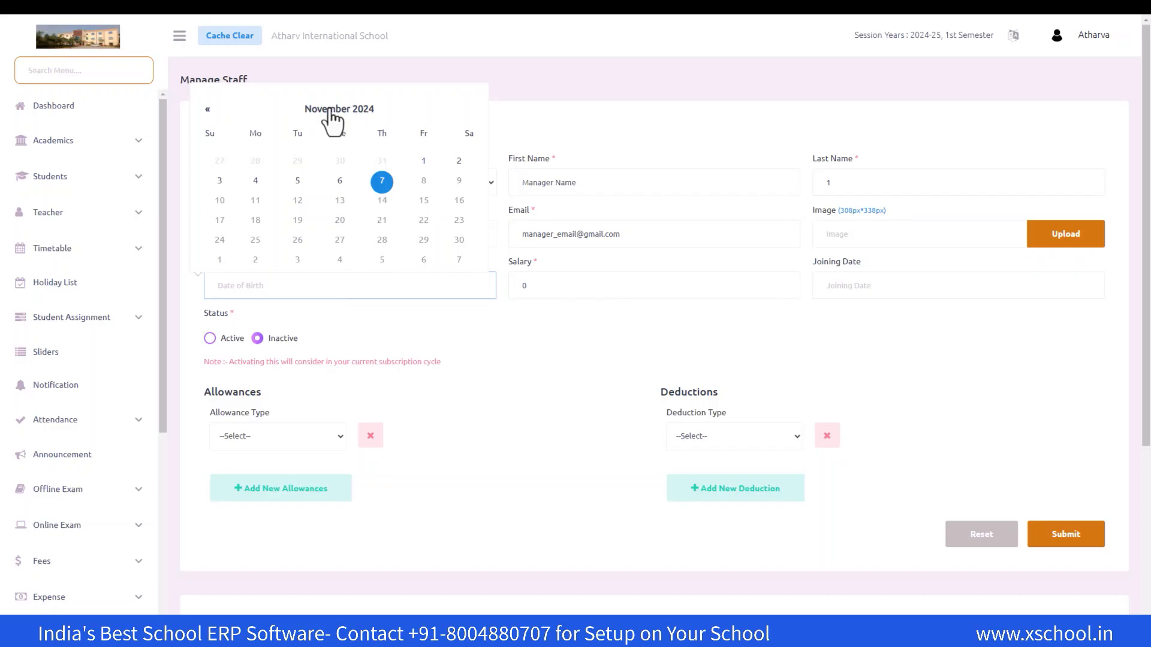
left_click(335, 110)
left_click(340, 144)
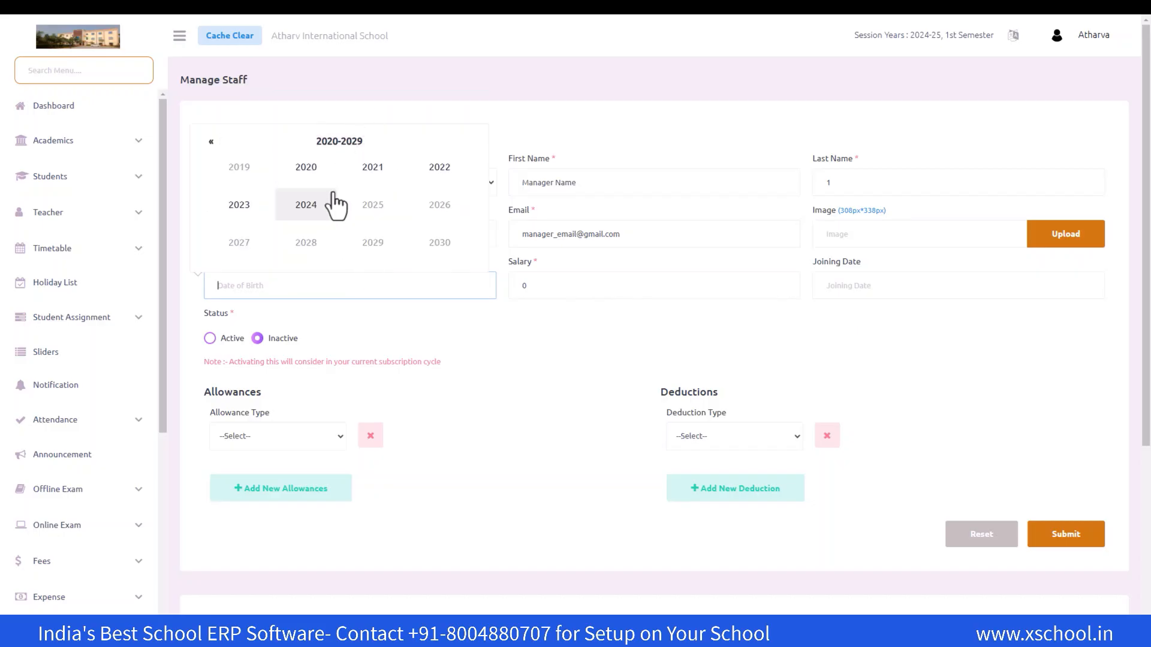
left_click(211, 143)
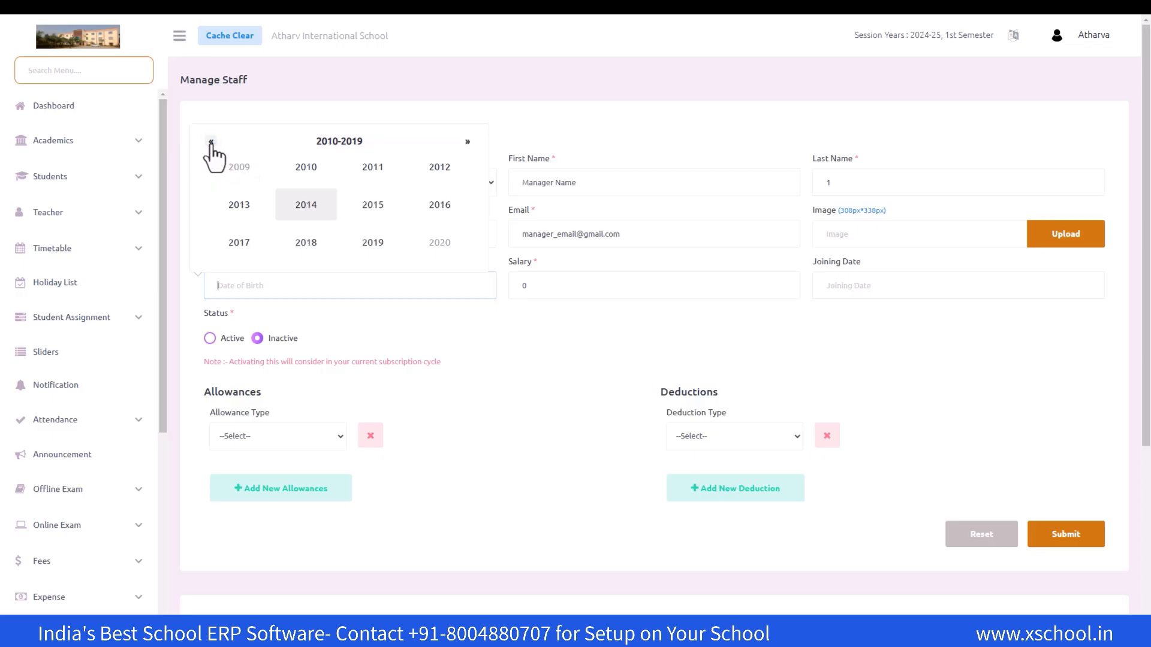
left_click(211, 143)
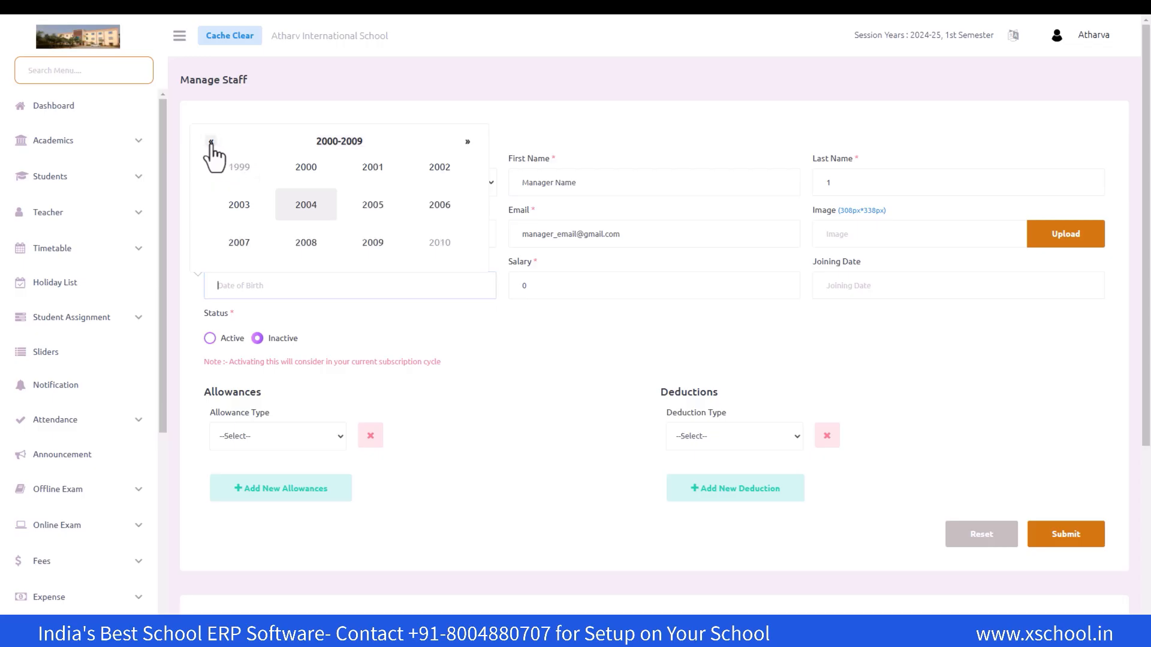
left_click(300, 169)
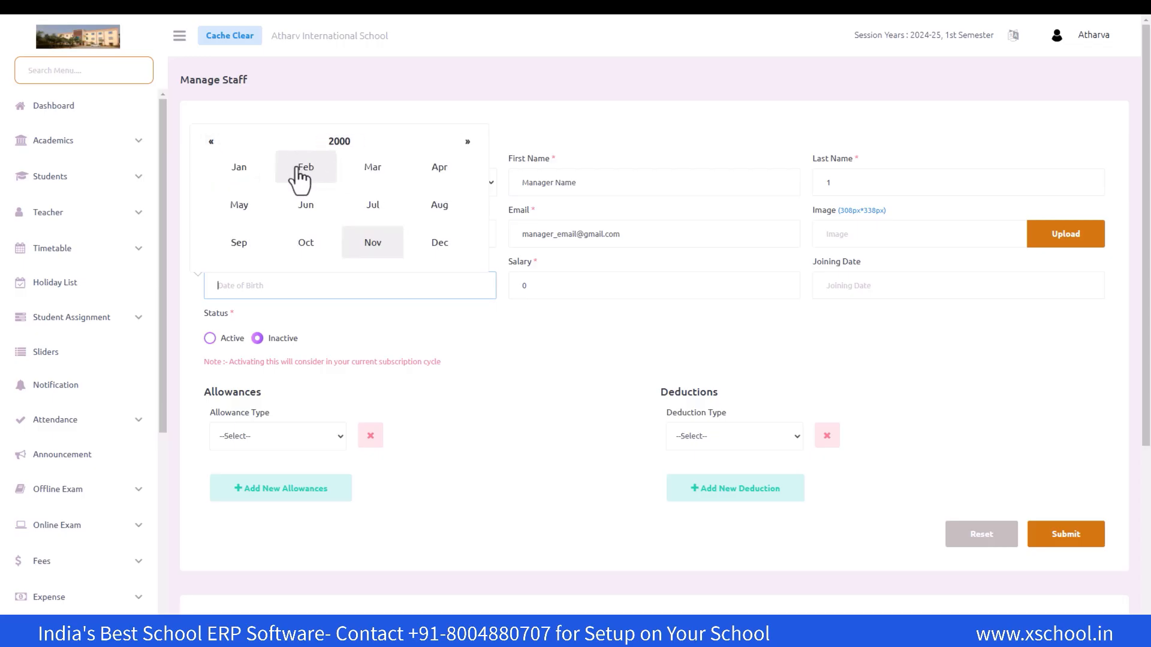
left_click(312, 246)
left_click(340, 240)
- Enter a 10000 salary, joining date 07-11-2024, and mark the staff member Active
left_click(548, 285)
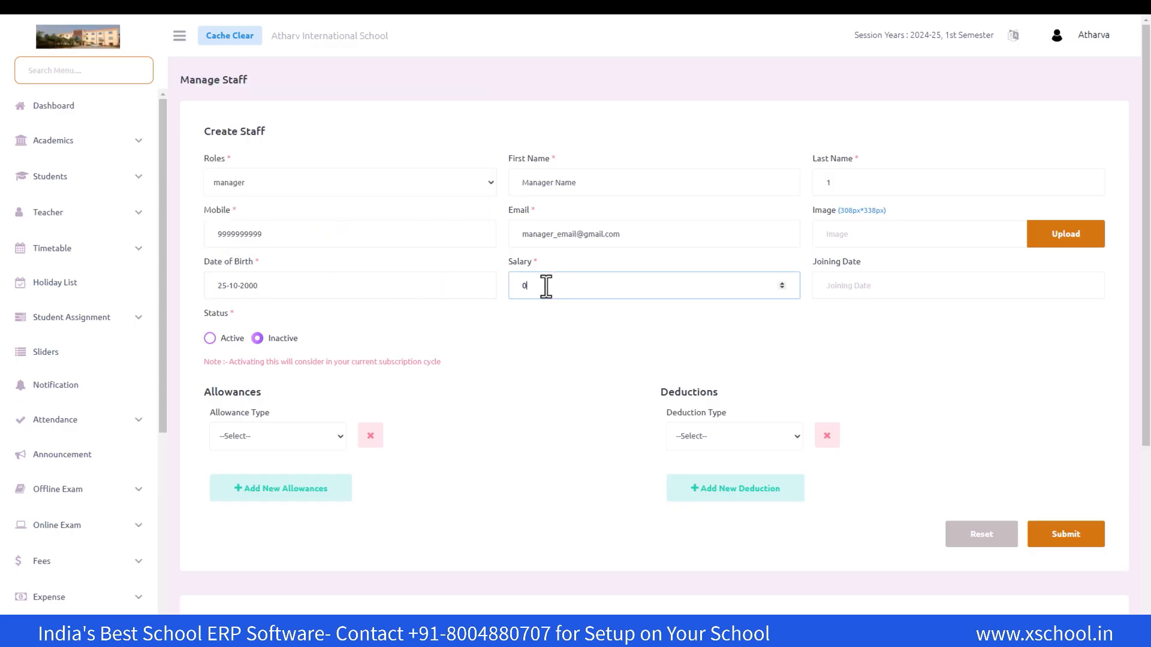
type("10000")
left_click(893, 286)
left_click(991, 182)
left_click(893, 320)
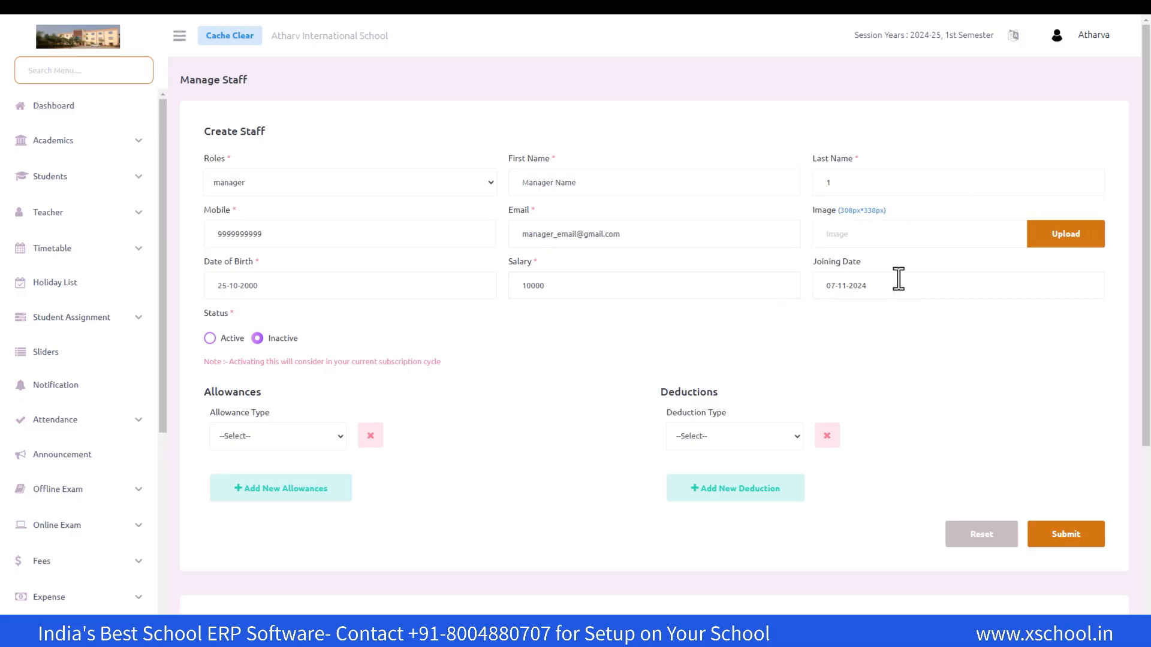
left_click(210, 339)
- Remove all allowance and deduction rows and submit the staff form
left_click(286, 436)
left_click(283, 440)
left_click(270, 490)
left_click(289, 490)
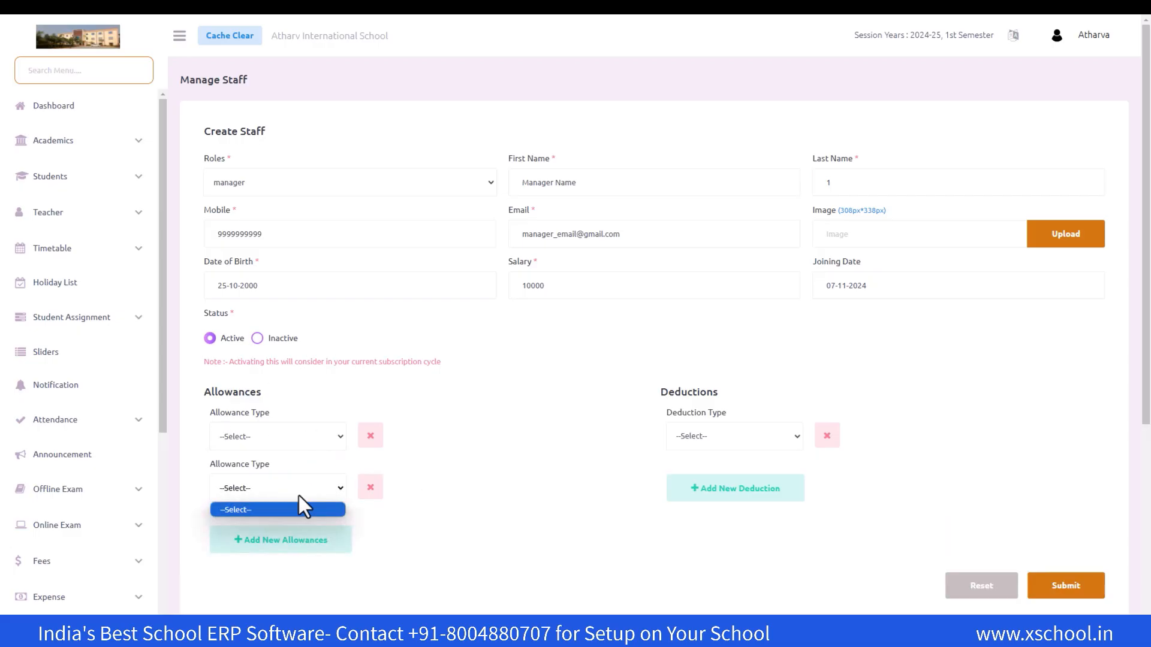
left_click(326, 495)
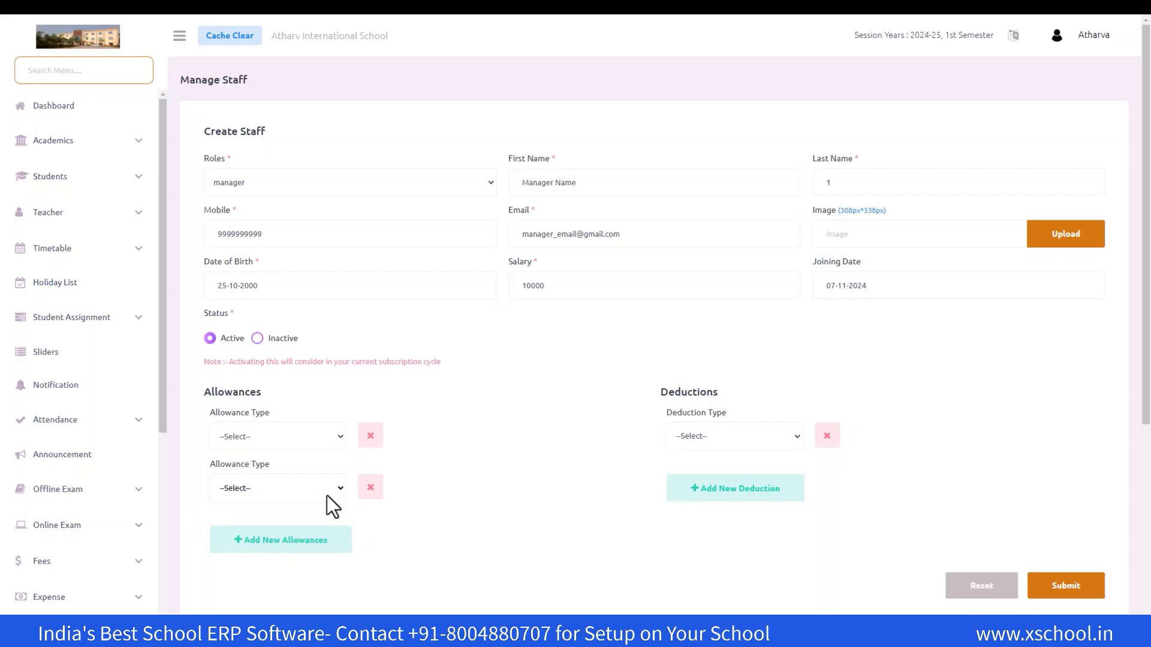
left_click(371, 492)
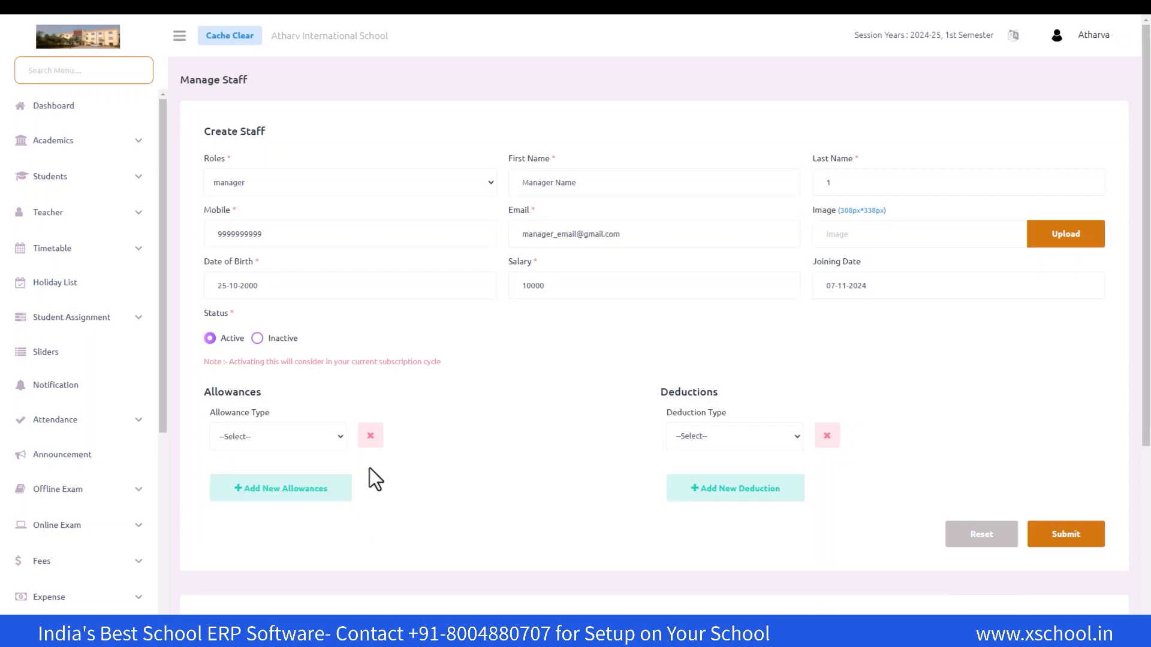
left_click(370, 437)
left_click(731, 435)
left_click(733, 435)
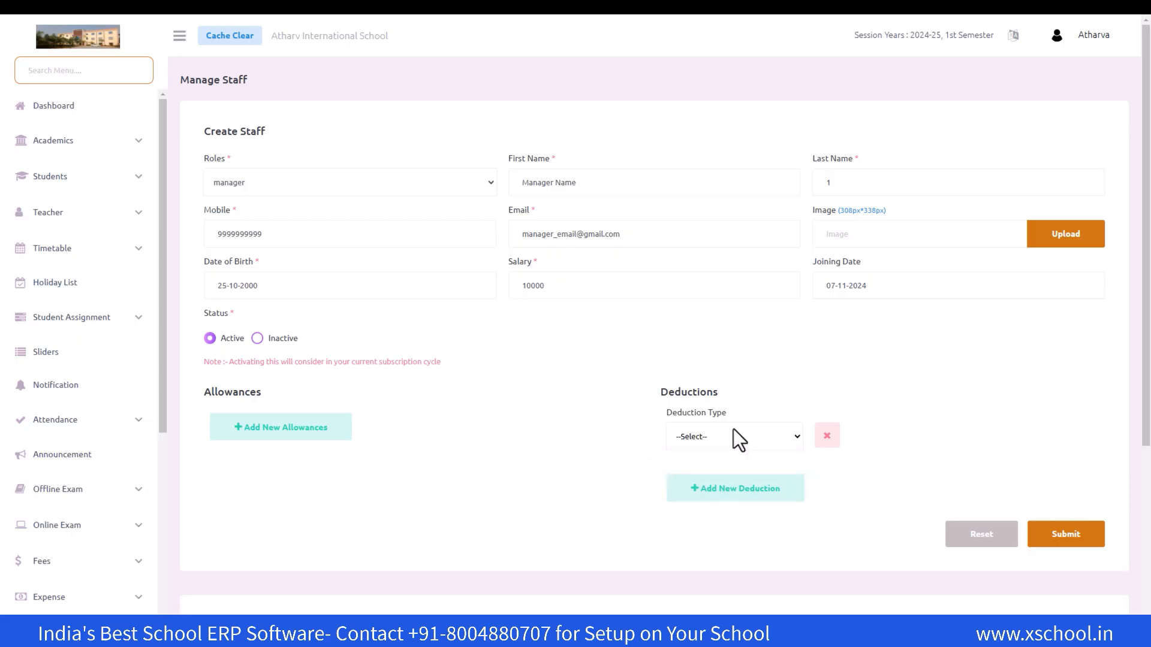
left_click(828, 438)
left_click(732, 430)
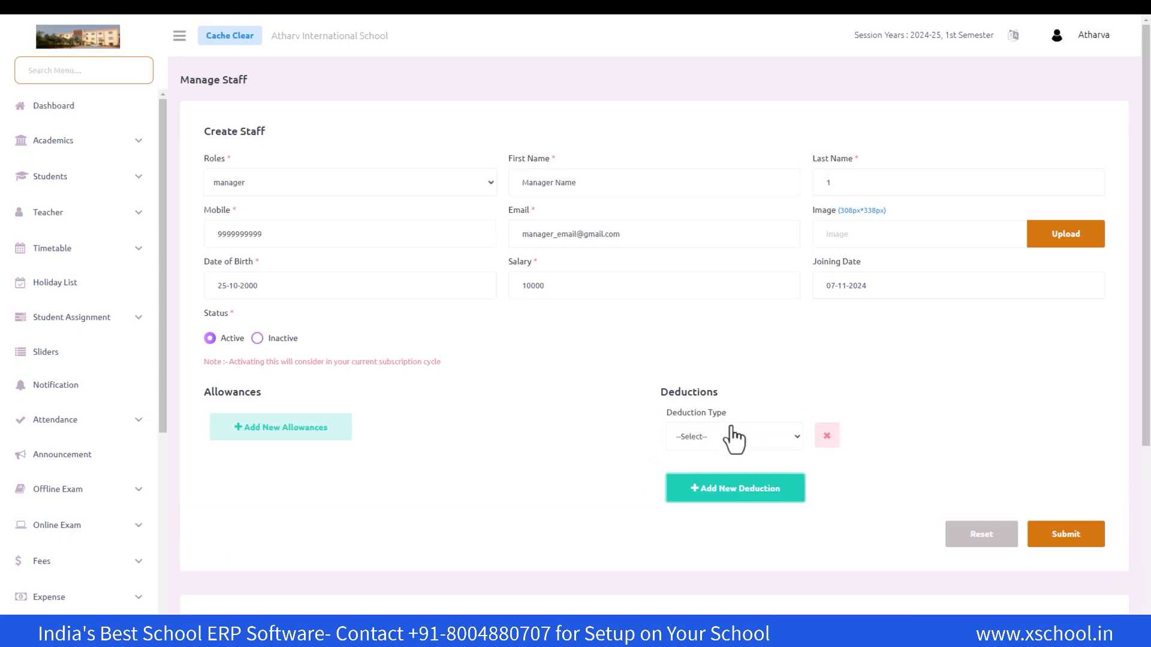
left_click(827, 436)
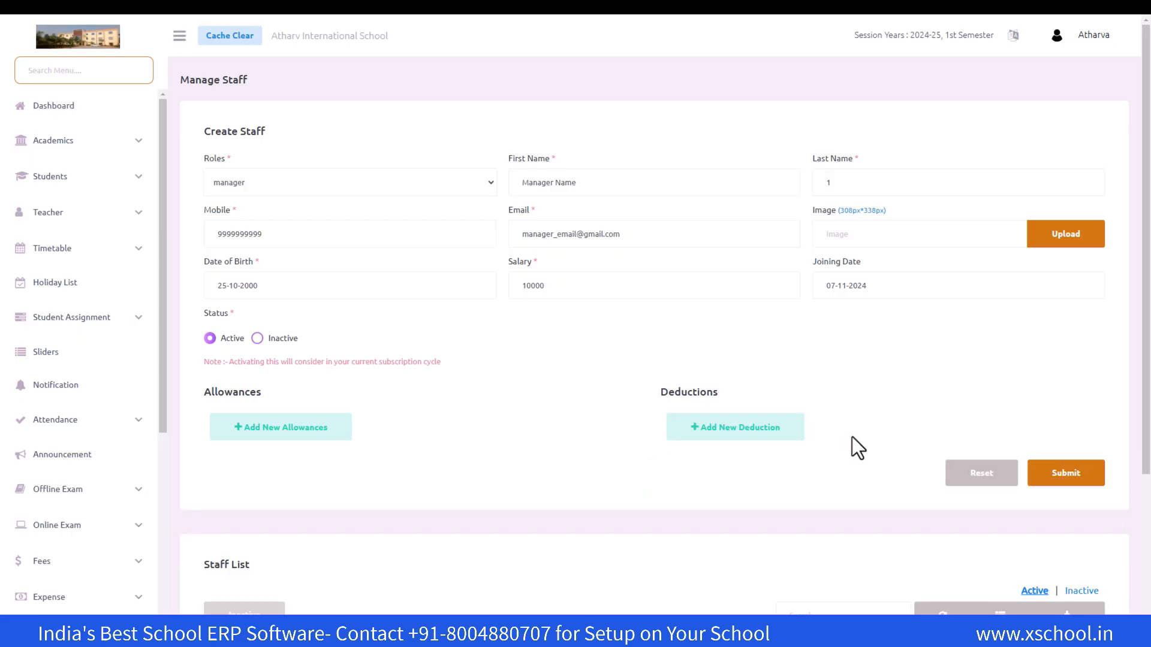
left_click(1076, 479)
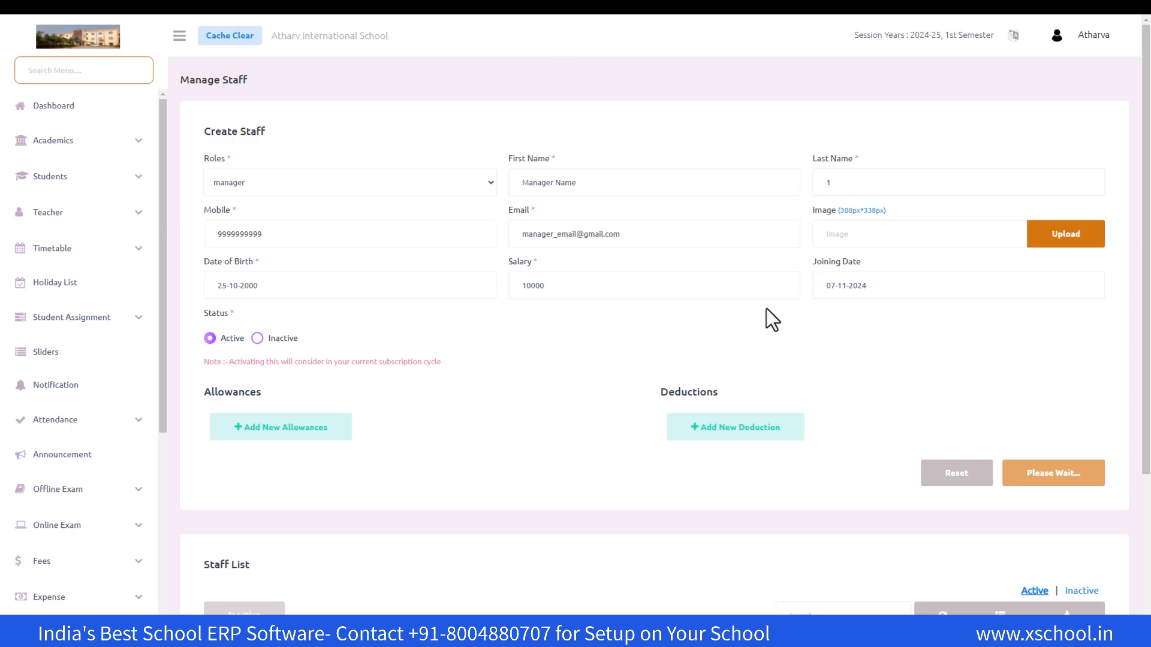
- Check the new manager row's mobile number and e-mail in the Staff List
scroll(766, 311, "down", 4)
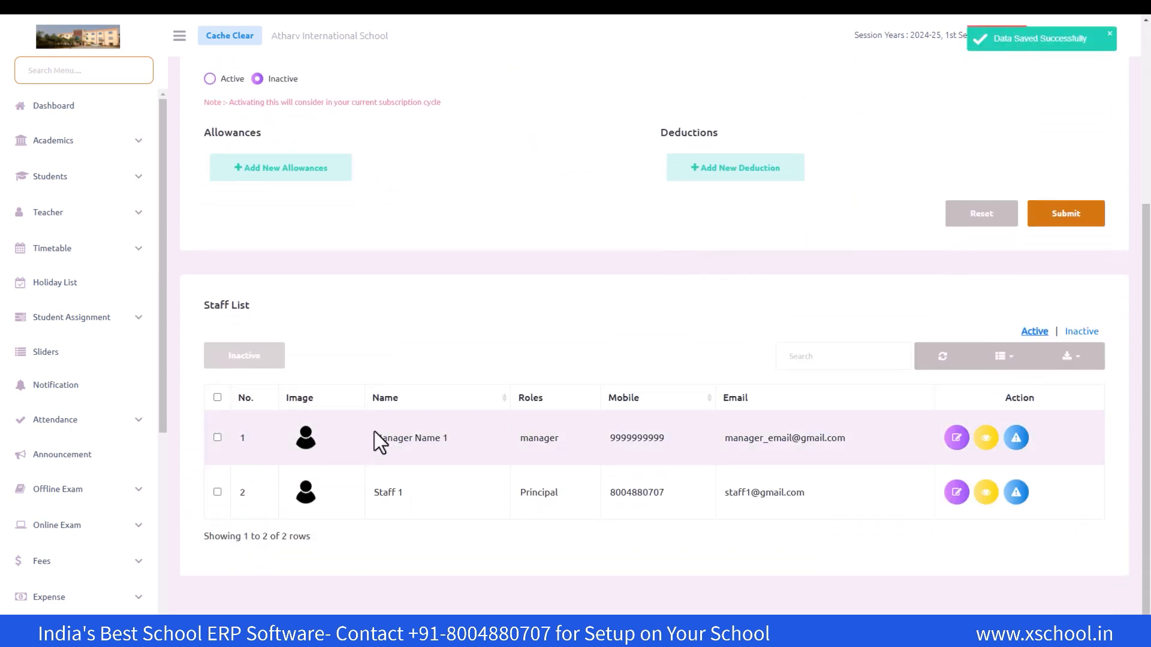
left_click(461, 431)
left_click(460, 432)
left_click(623, 437)
left_click(640, 436)
double_click(642, 436)
left_click(800, 436)
left_click_drag(725, 444, 908, 441)
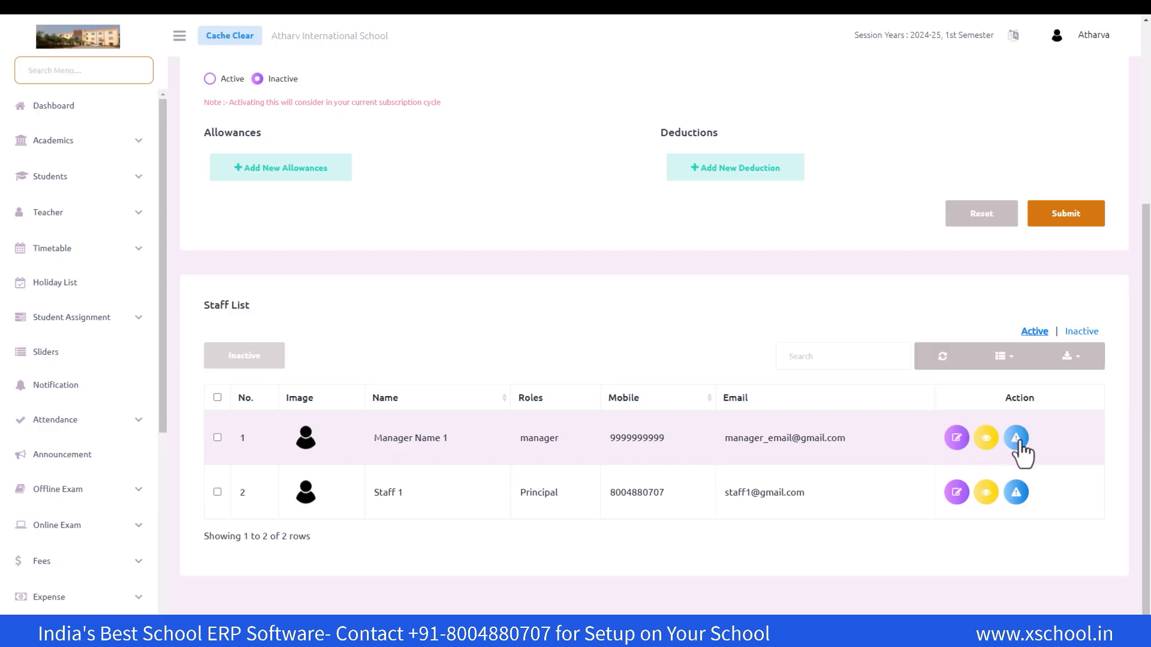
- Cancel deactivating the manager, then view their salary structure
left_click(1016, 438)
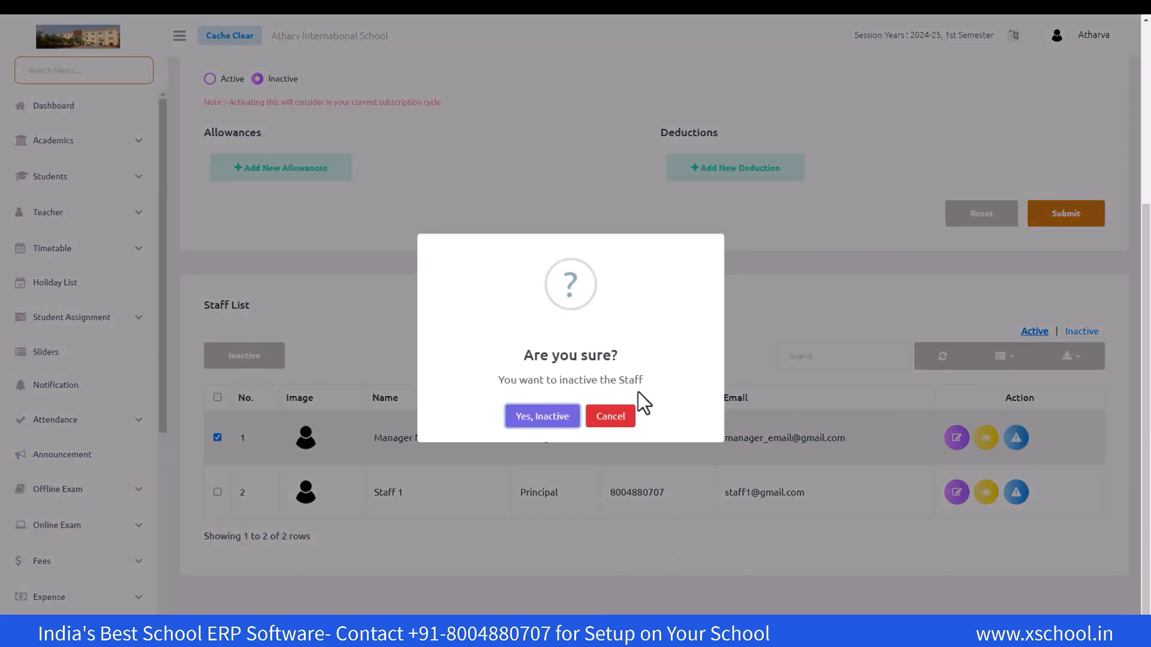
left_click(617, 421)
left_click(986, 439)
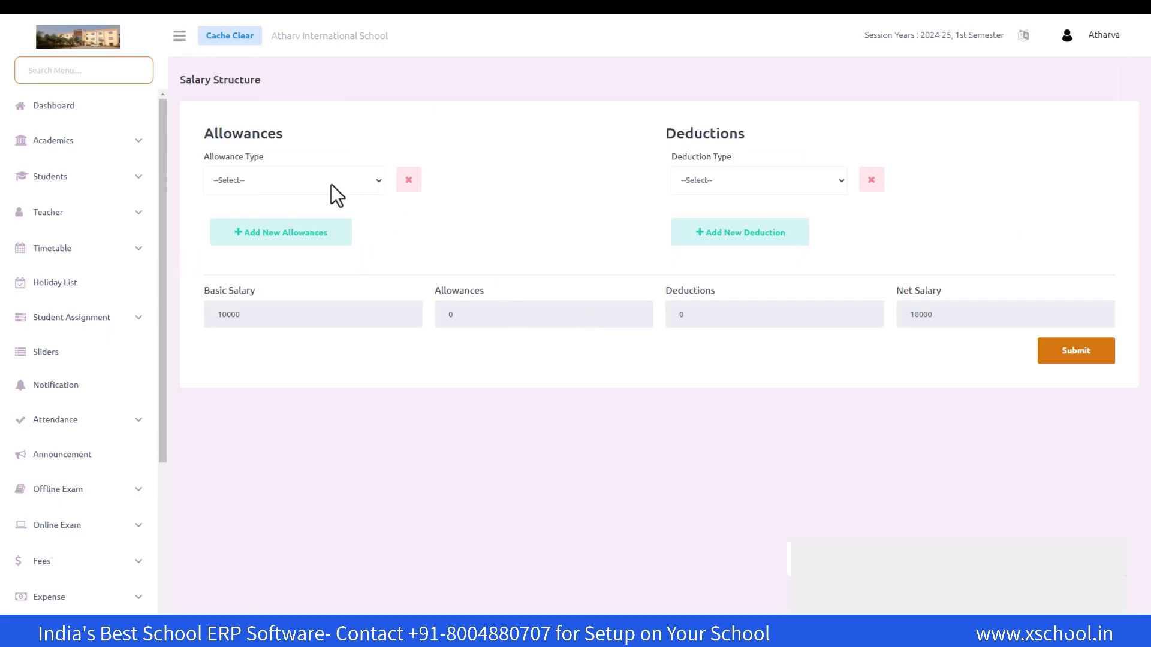
- Review the 10000 basic salary structure, then expand Staff Leave in the sidebar
left_click(330, 185)
left_click(331, 185)
scroll(15, 437, "down", 5)
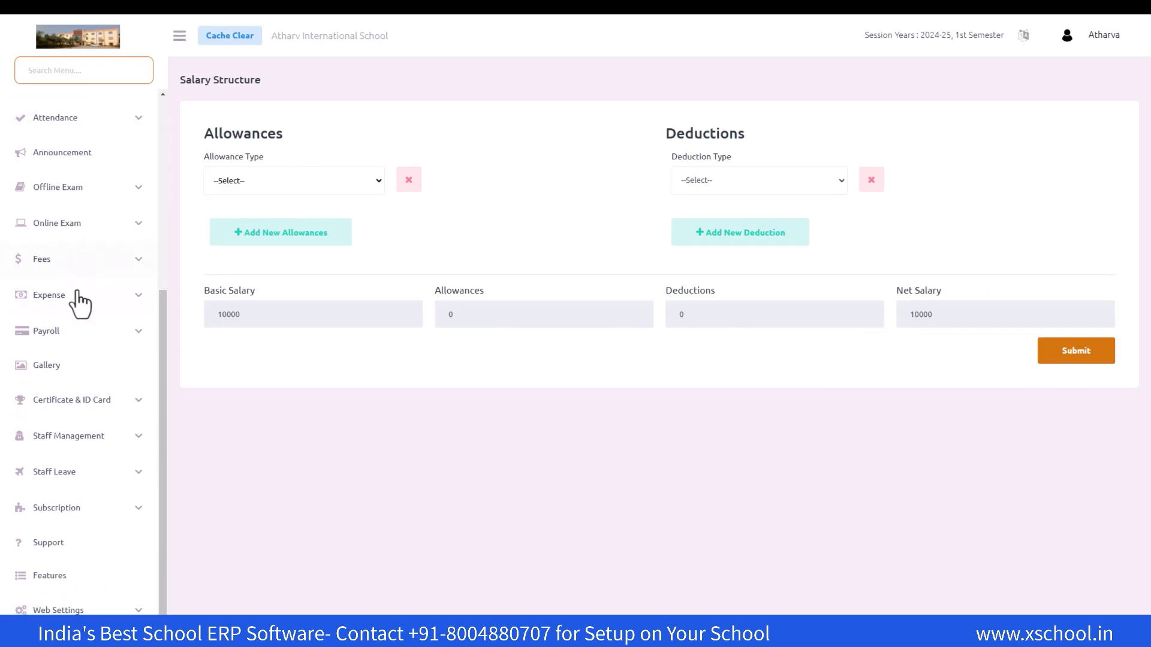
left_click(67, 480)
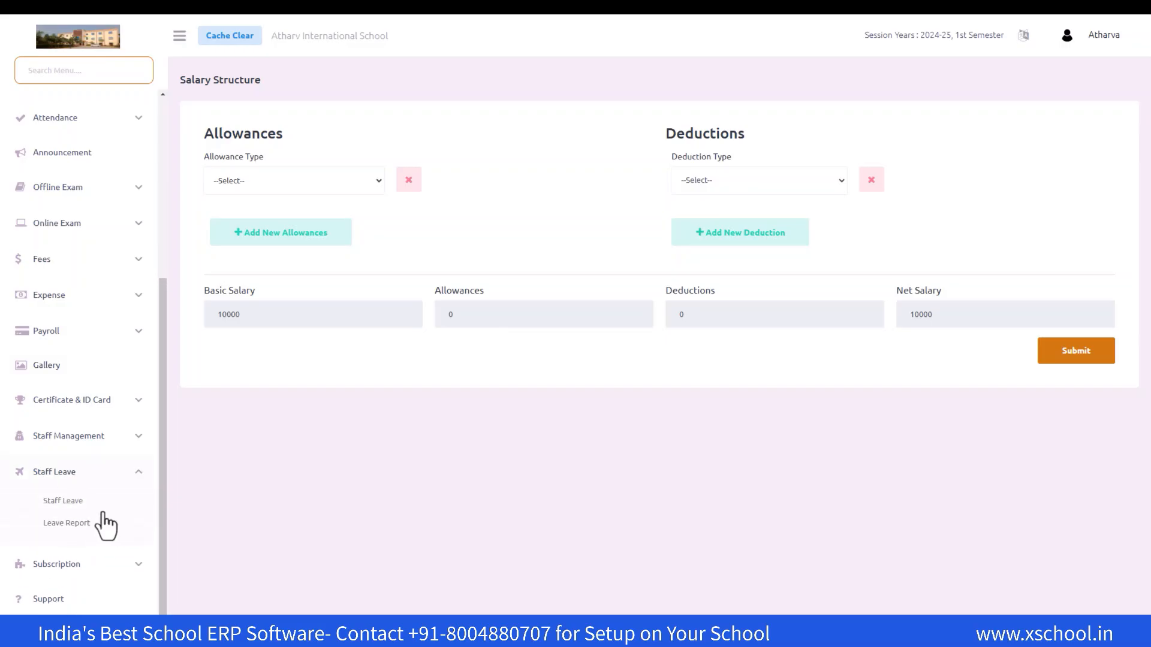
- Review the Manage Leave list's single pending 2-day staff leave, then go to Staff Management's Bulk Upload
left_click(69, 507)
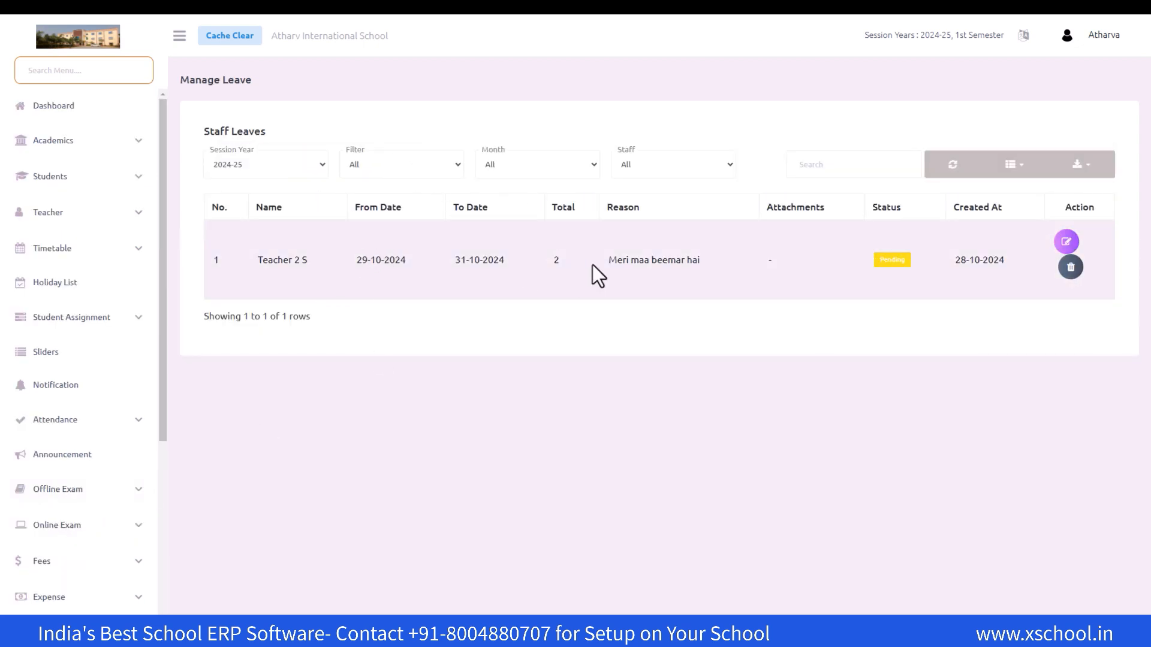
left_click_drag(603, 264, 758, 264)
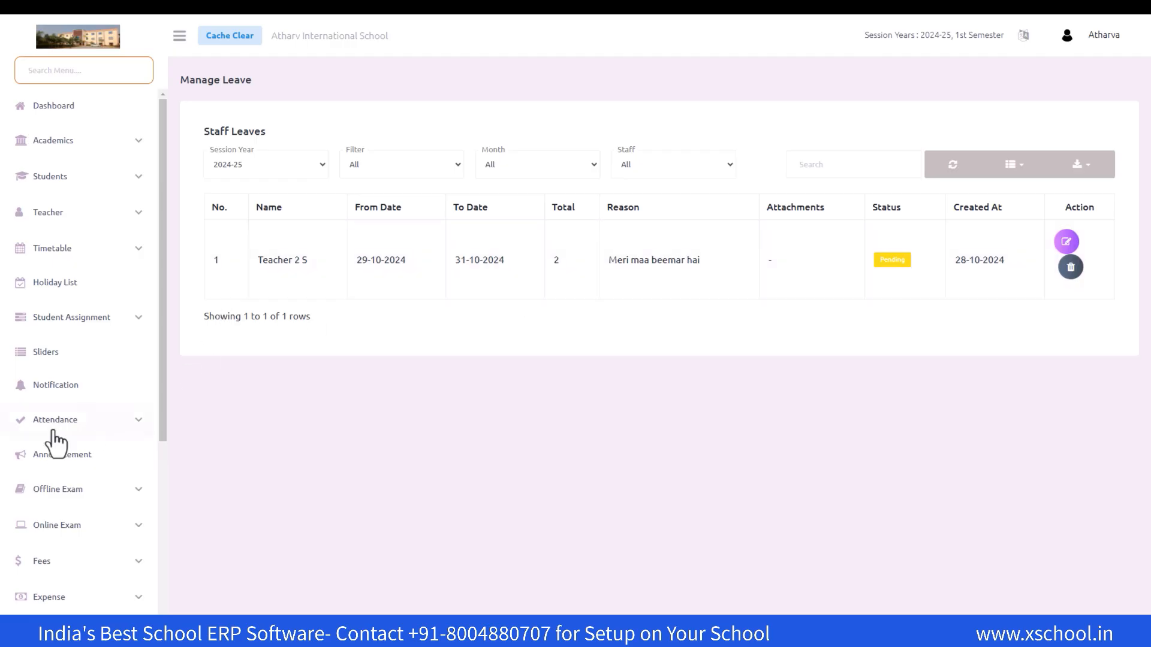
scroll(69, 396, "down", 4)
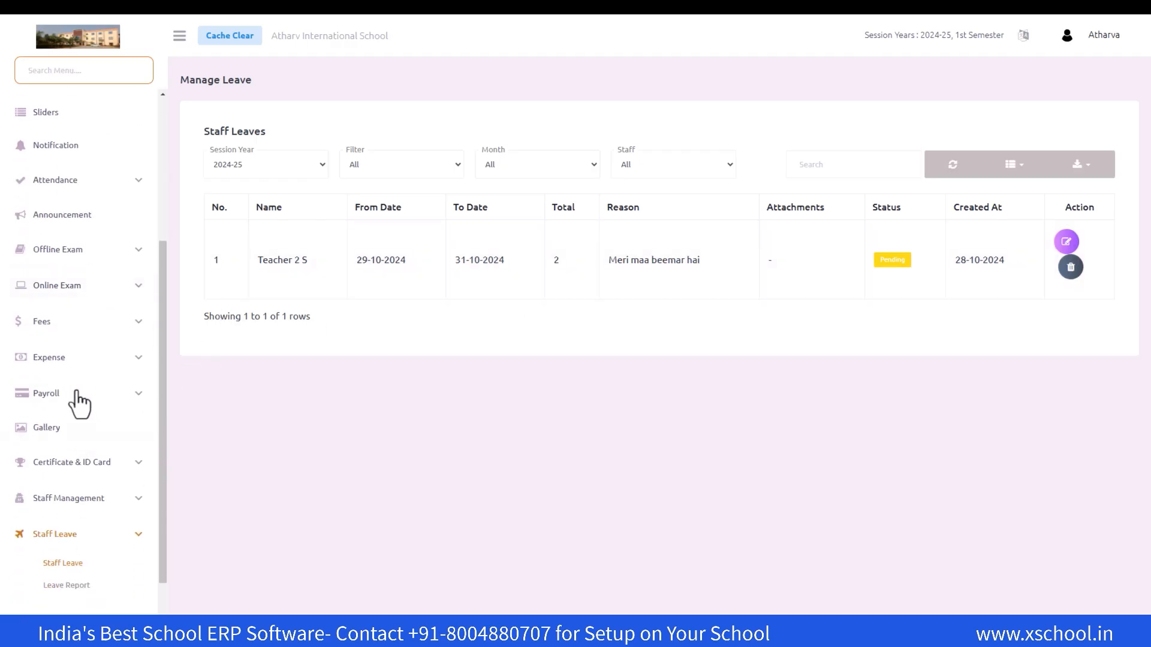
scroll(81, 404, "down", 2)
left_click(82, 387)
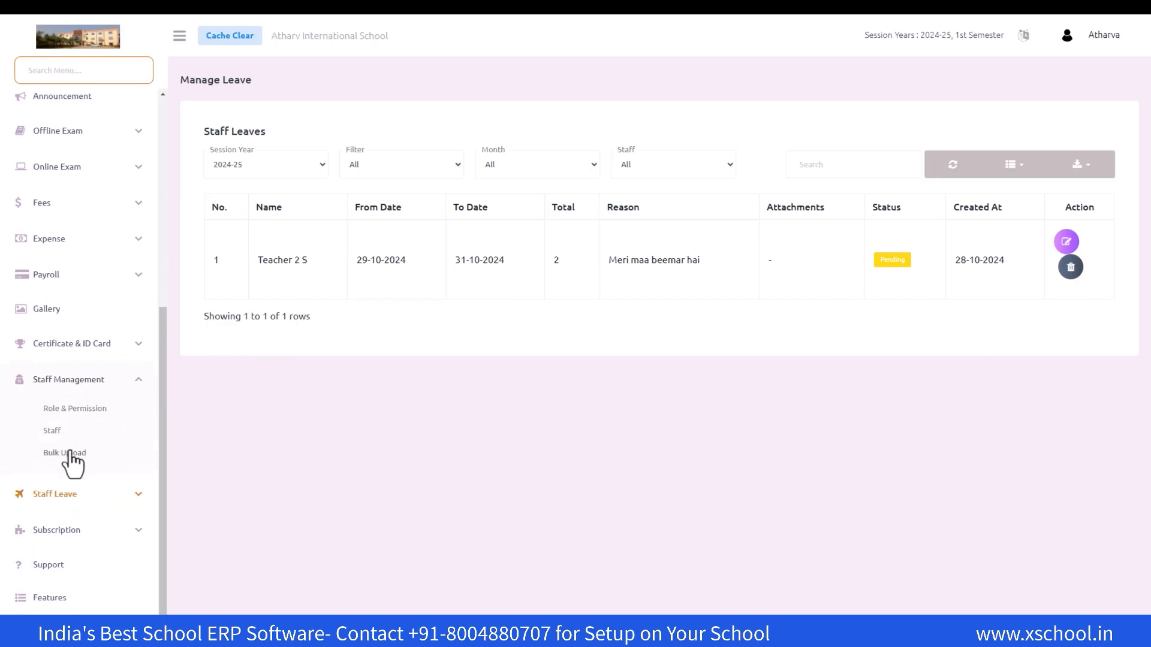
left_click(71, 454)
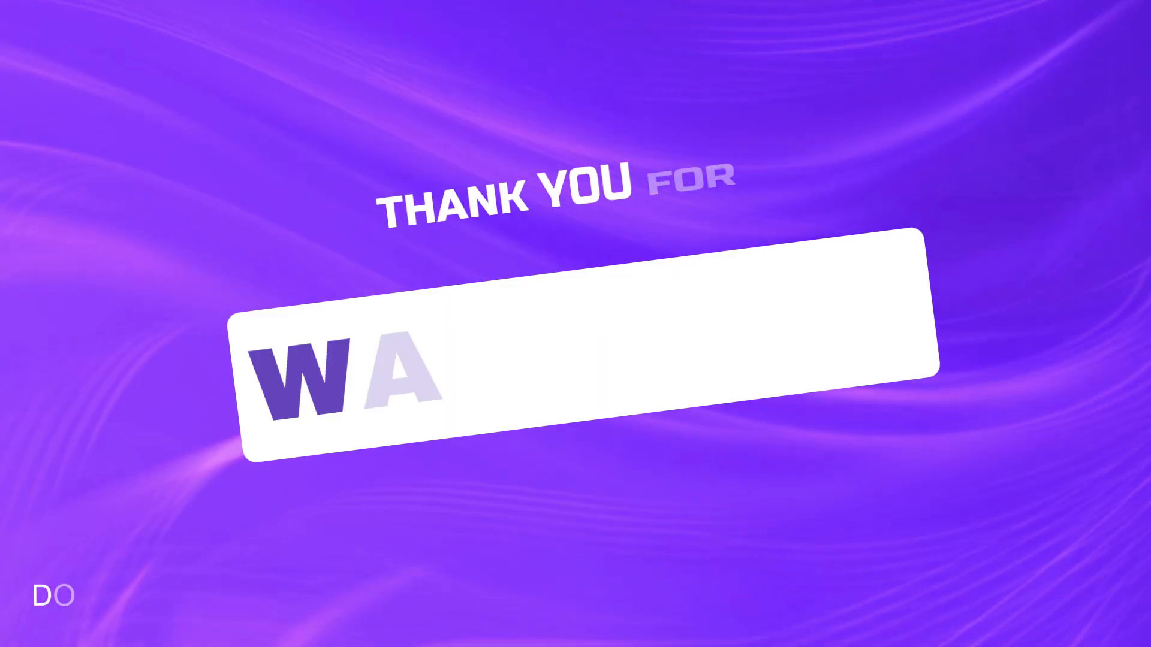